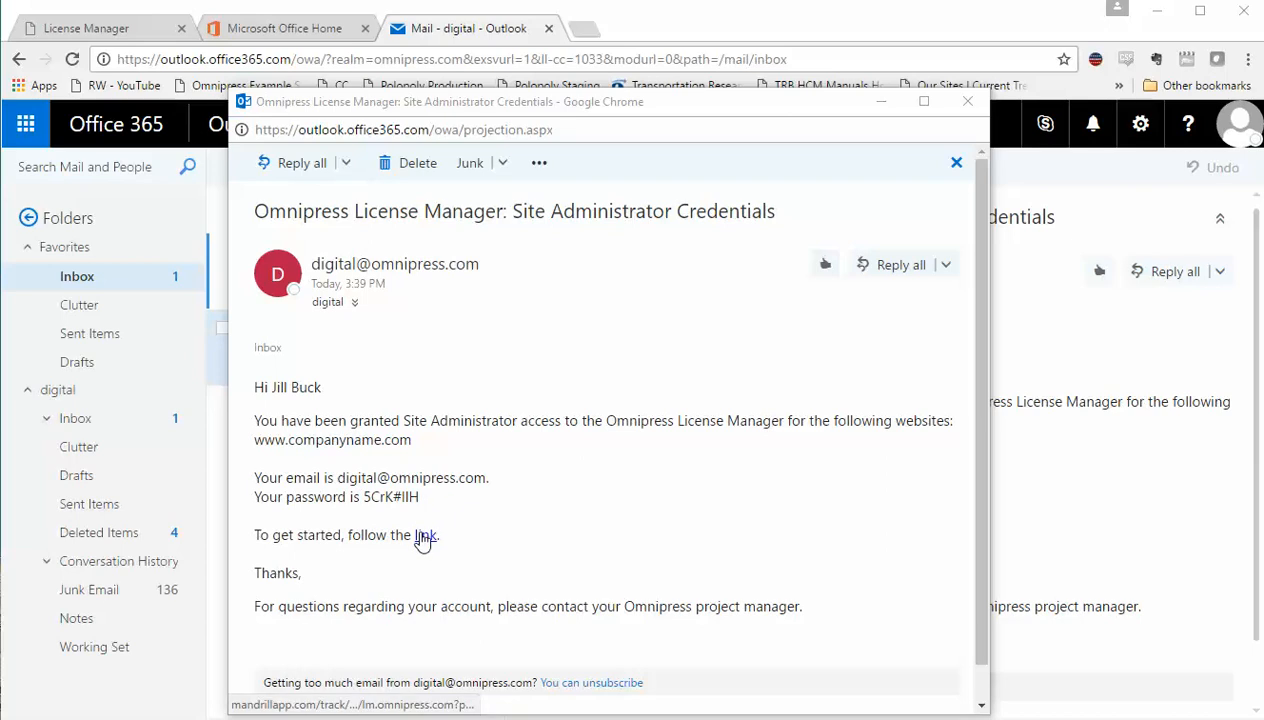
# Switch from the mail message to the License Manager site and log out of the current account
pyautogui.click(72, 32)
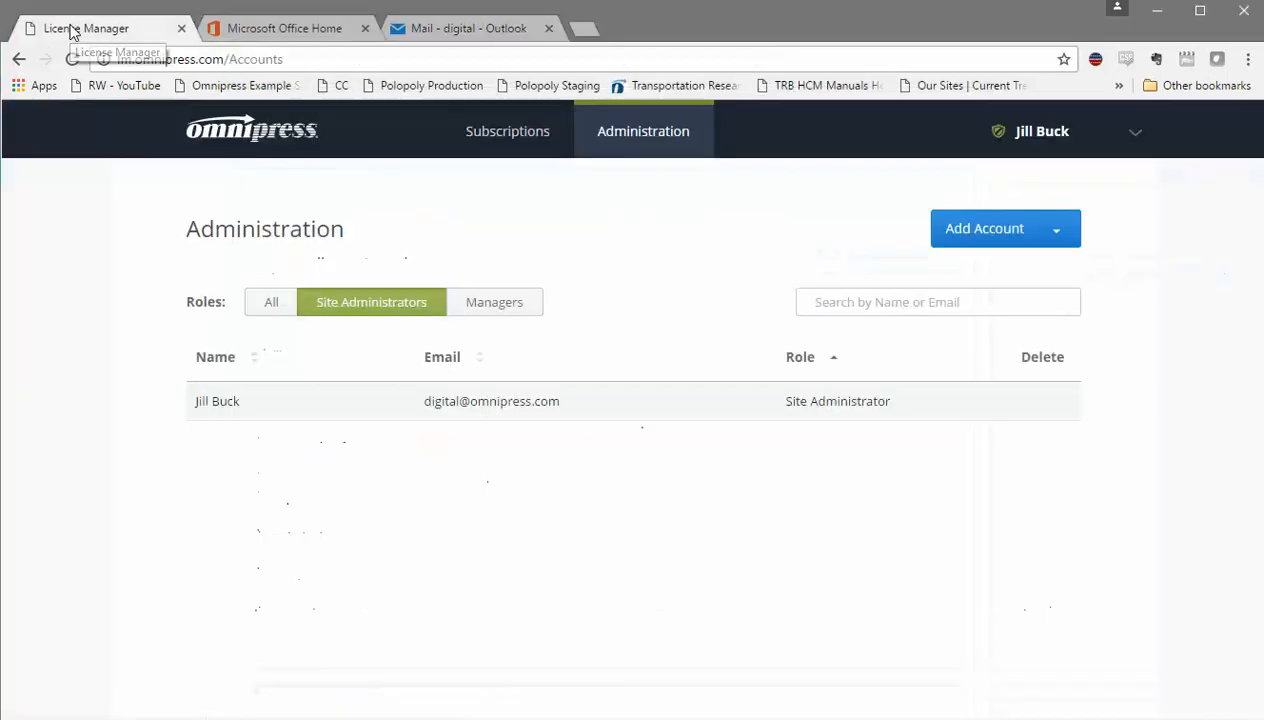
pyautogui.click(1138, 132)
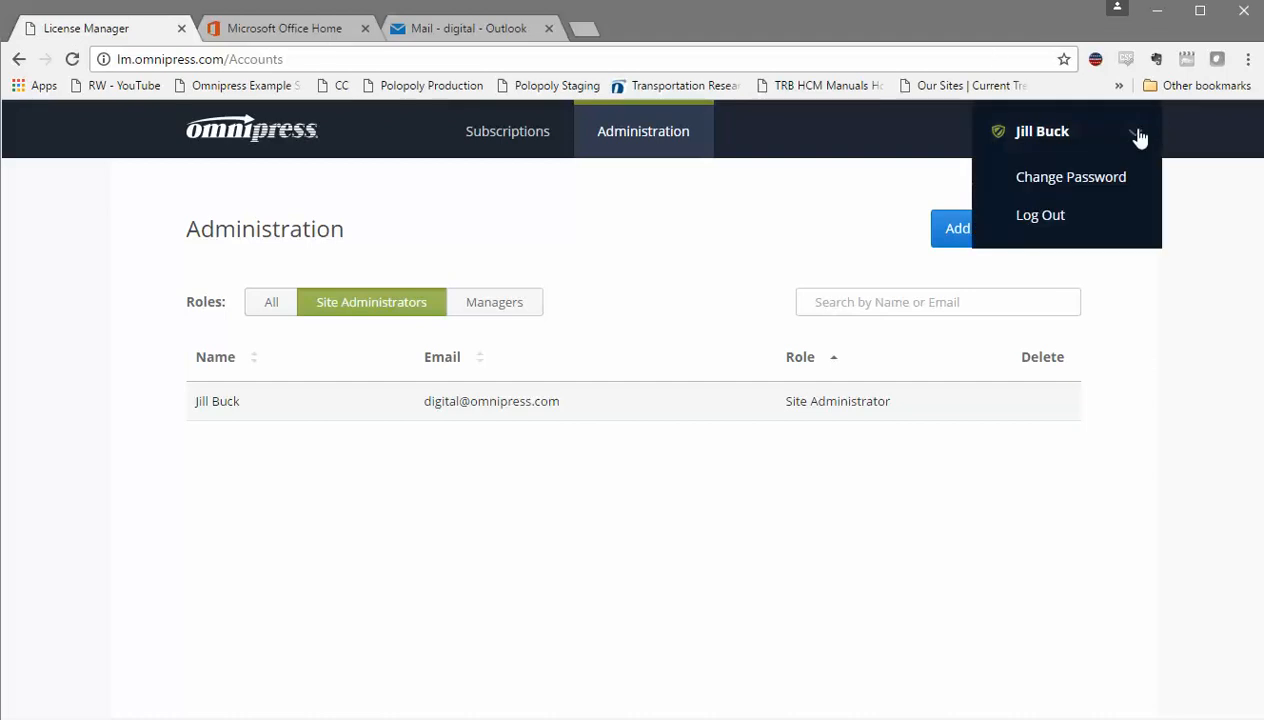
pyautogui.click(1072, 209)
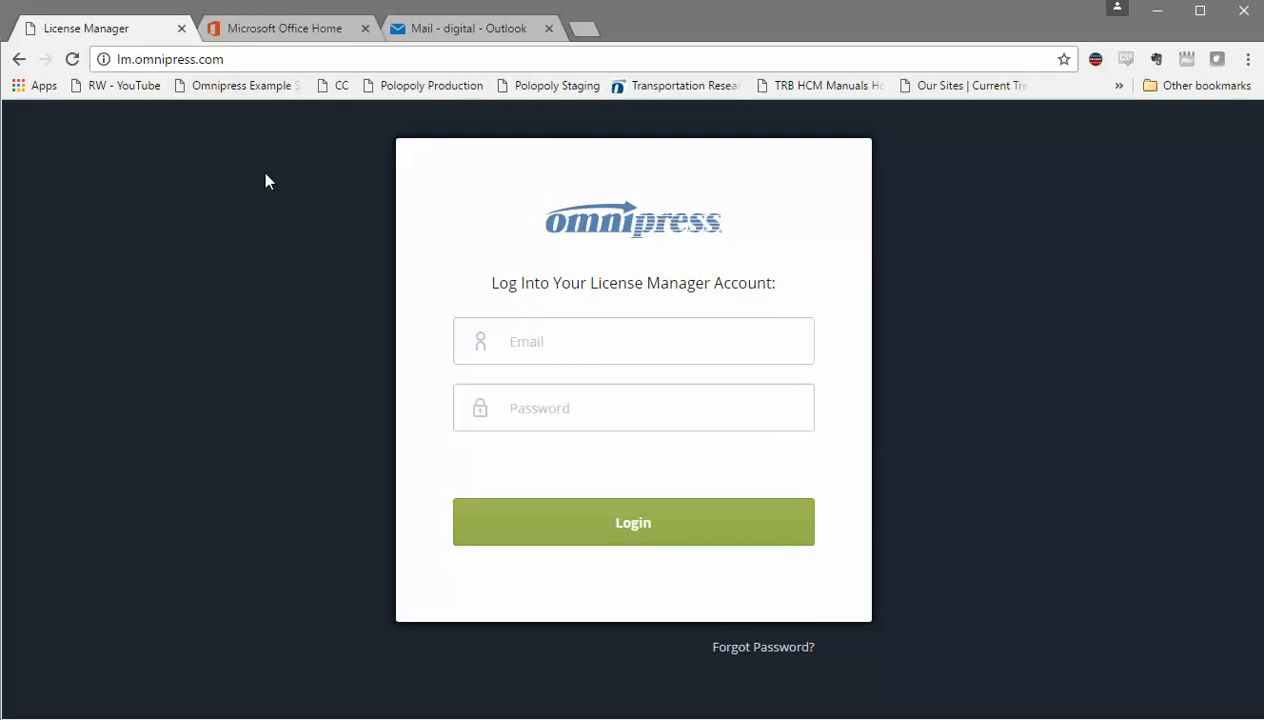
# Fill in the License Manager login form with the administrator's email and the account password
pyautogui.click(554, 336)
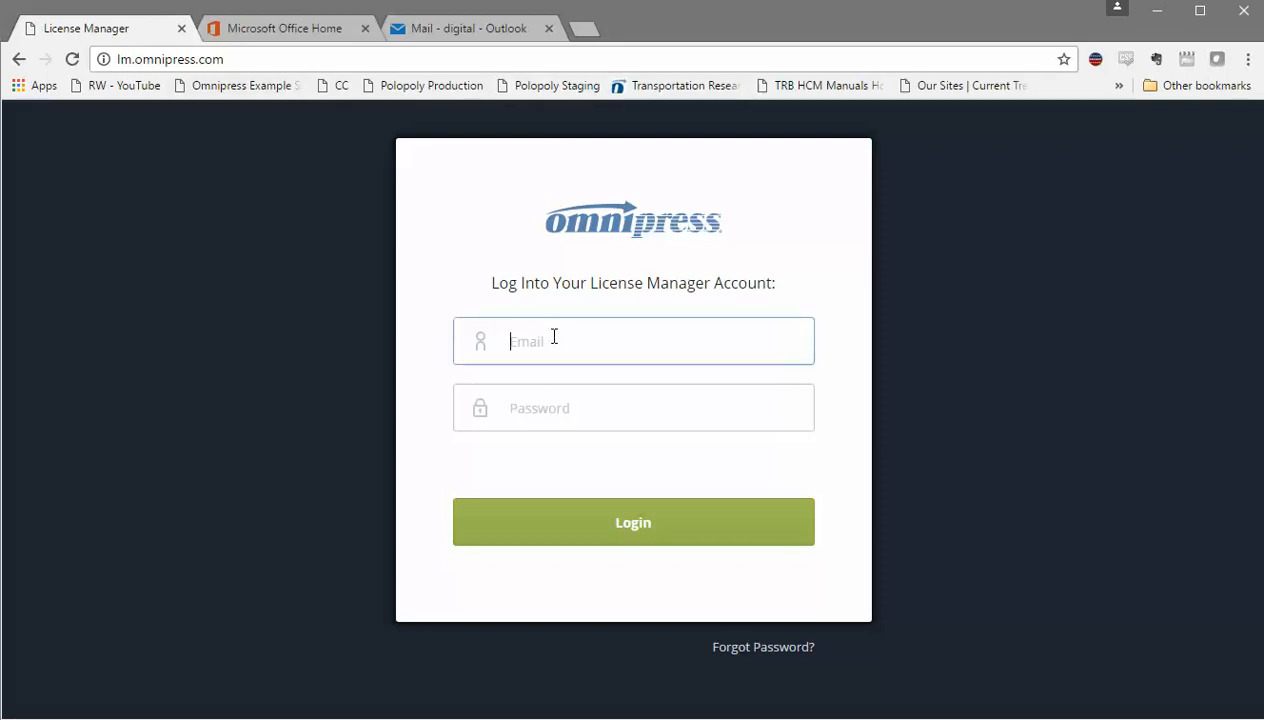
pyautogui.write('dig')
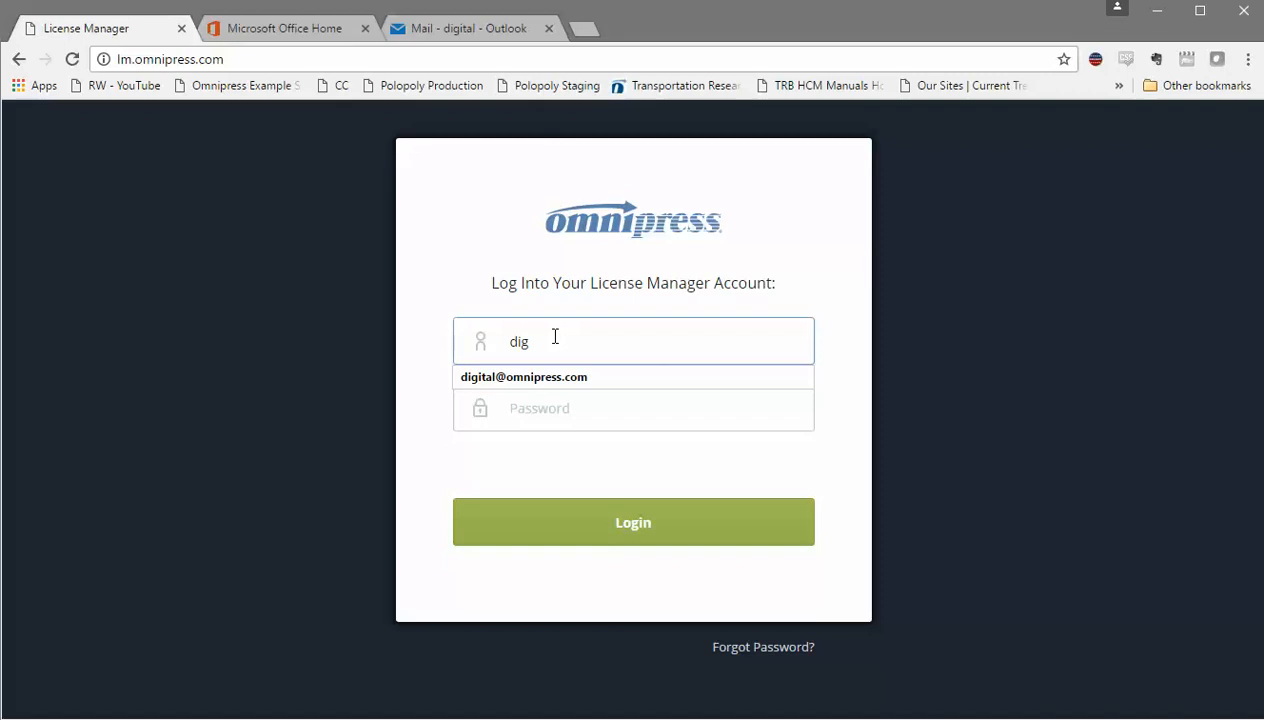
pyautogui.press('Down')
pyautogui.press('Tab')
pyautogui.write('********')
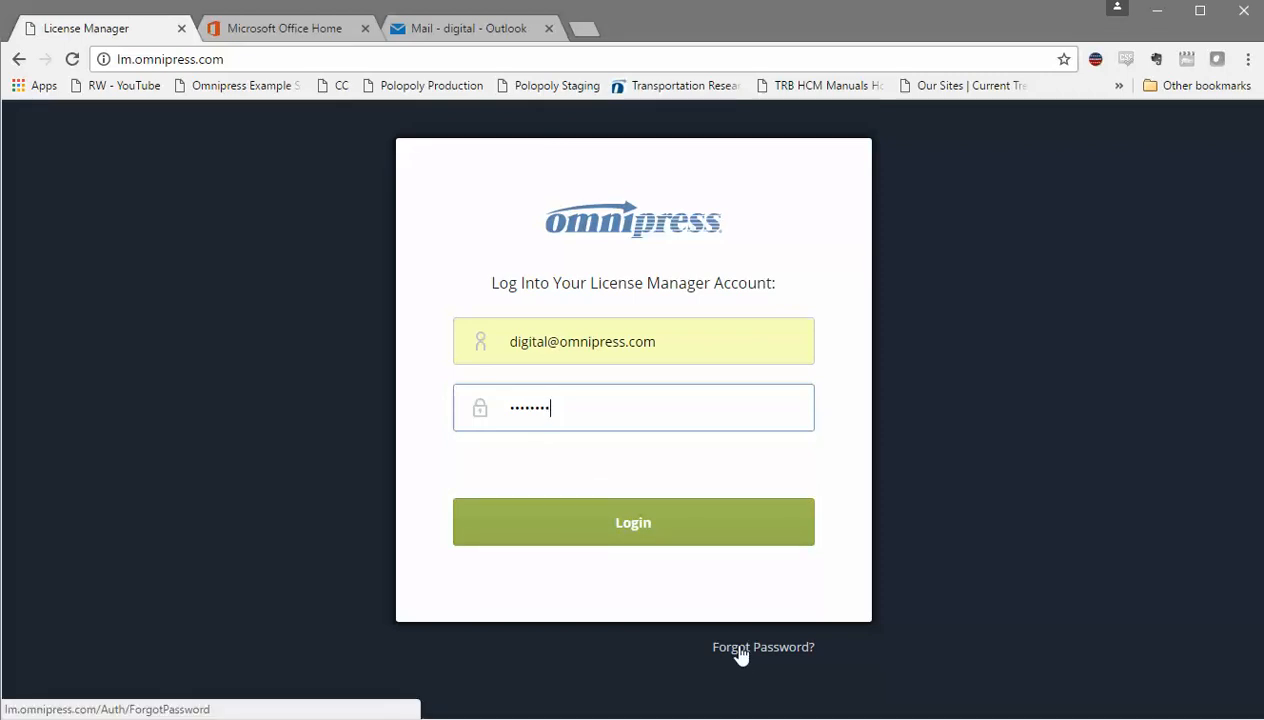
# Try to log in twice, re-entering the account password each time
pyautogui.moveTo(589, 412); pyautogui.dragTo(395, 389)
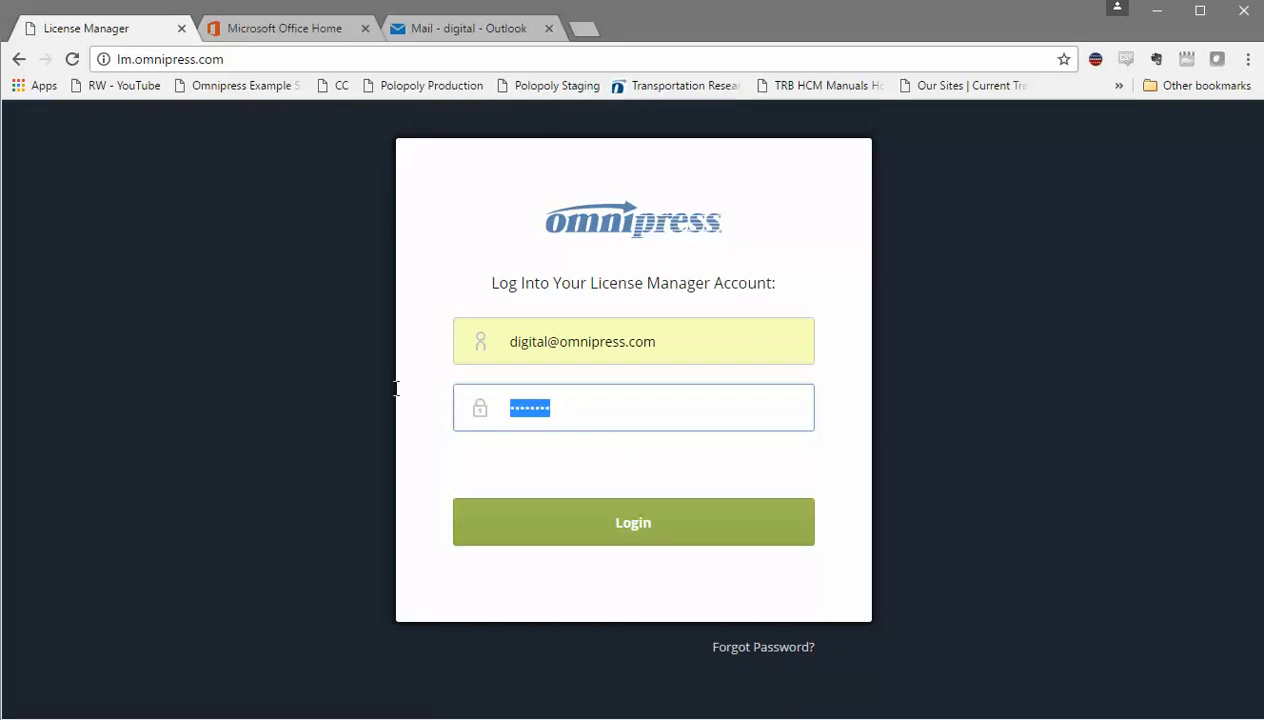
pyautogui.write('••••••')
pyautogui.click(571, 519)
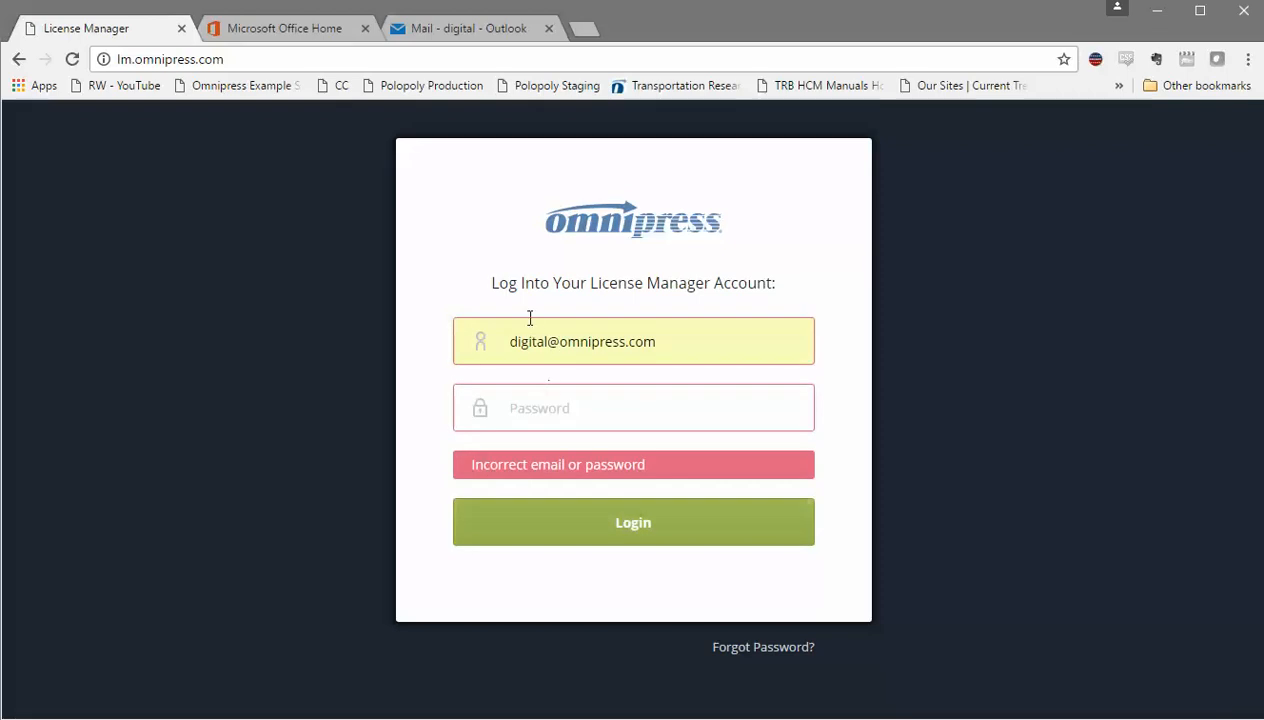
pyautogui.click(511, 404)
pyautogui.write('•••••••')
pyautogui.click(590, 506)
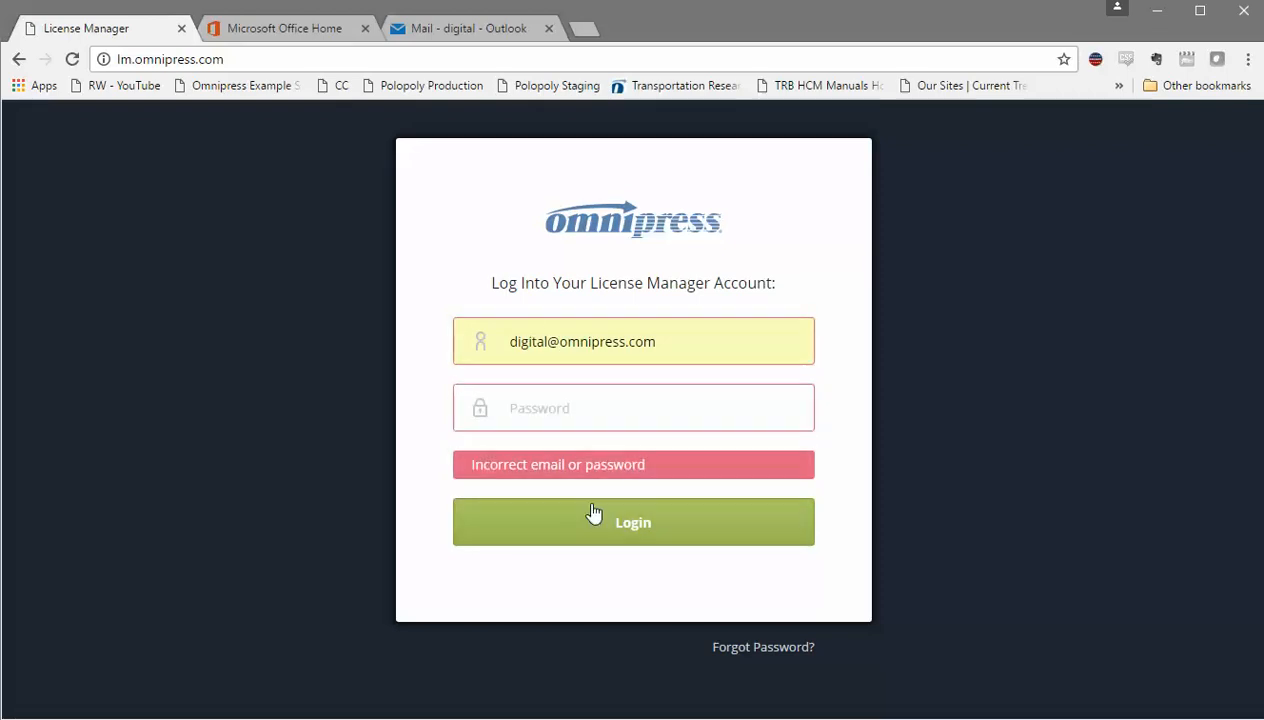
# Enter the account password again and log in to the License Manager account
pyautogui.click(536, 412)
pyautogui.write('••••••')
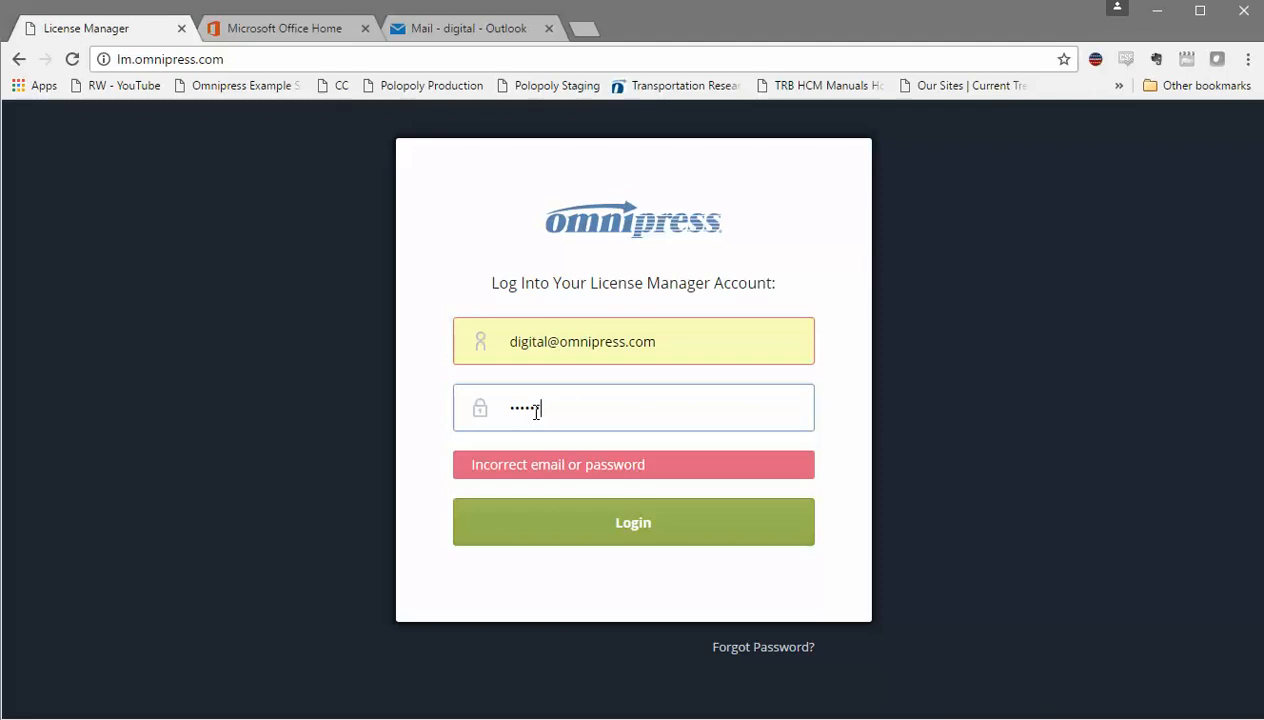
pyautogui.press('Return')
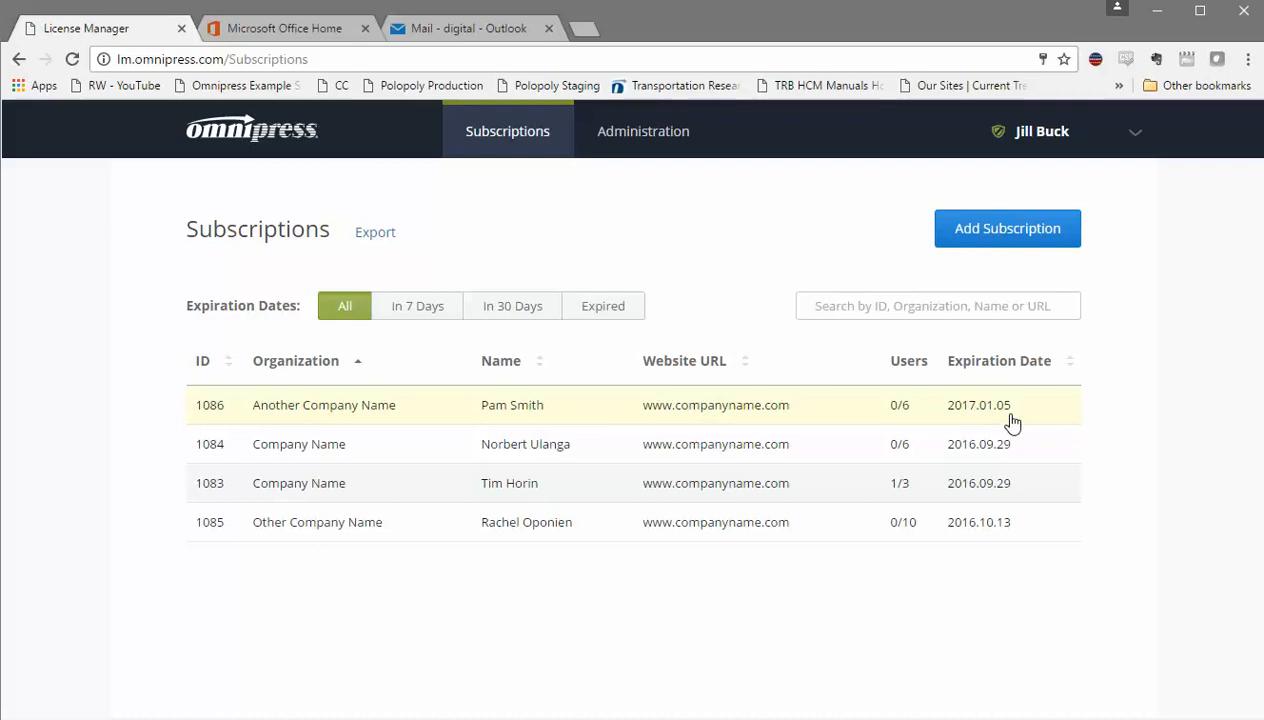
# Filter subscriptions by expiration in 7 days, switch to In 30 Days, and search by the customer's first name
pyautogui.click(430, 308)
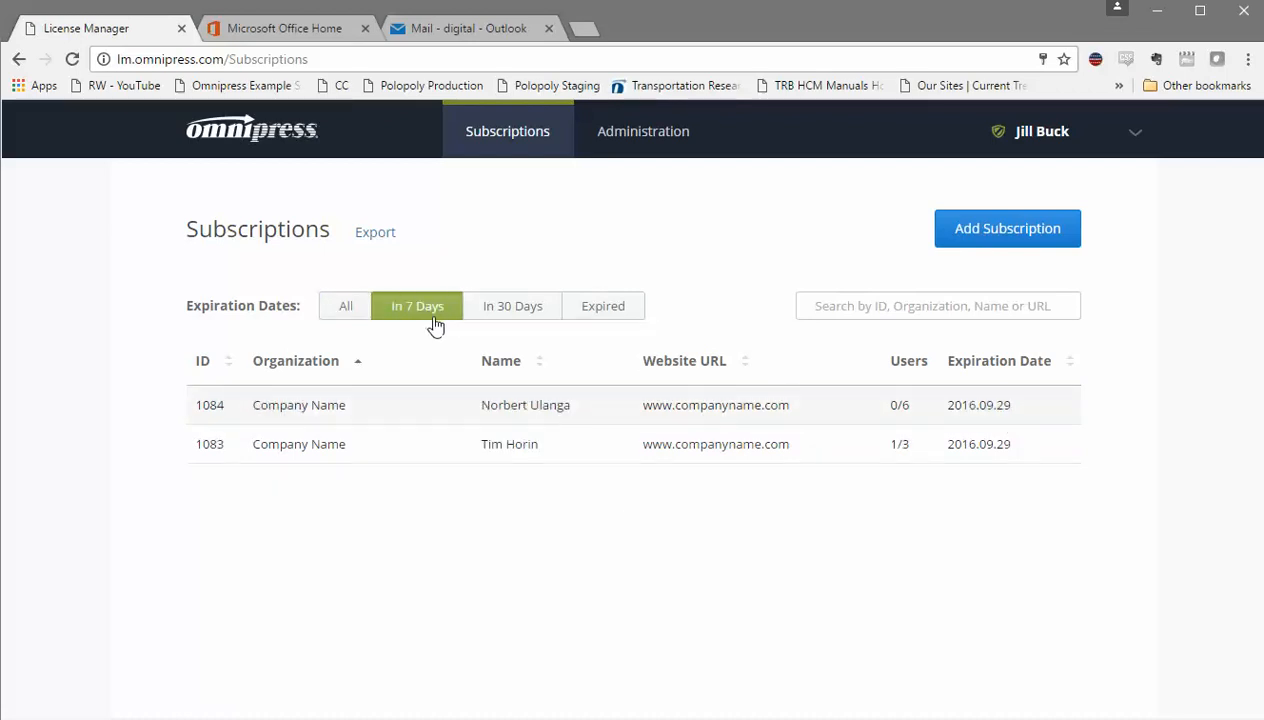
pyautogui.click(487, 314)
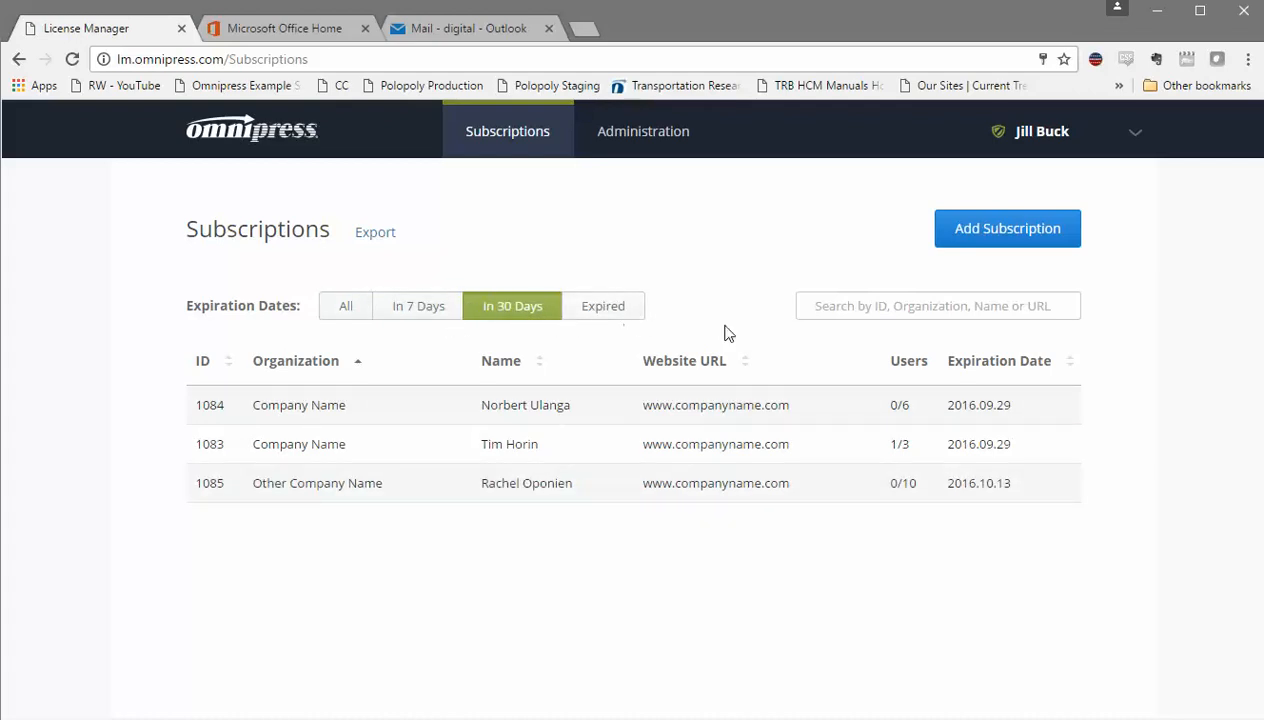
pyautogui.click(908, 312)
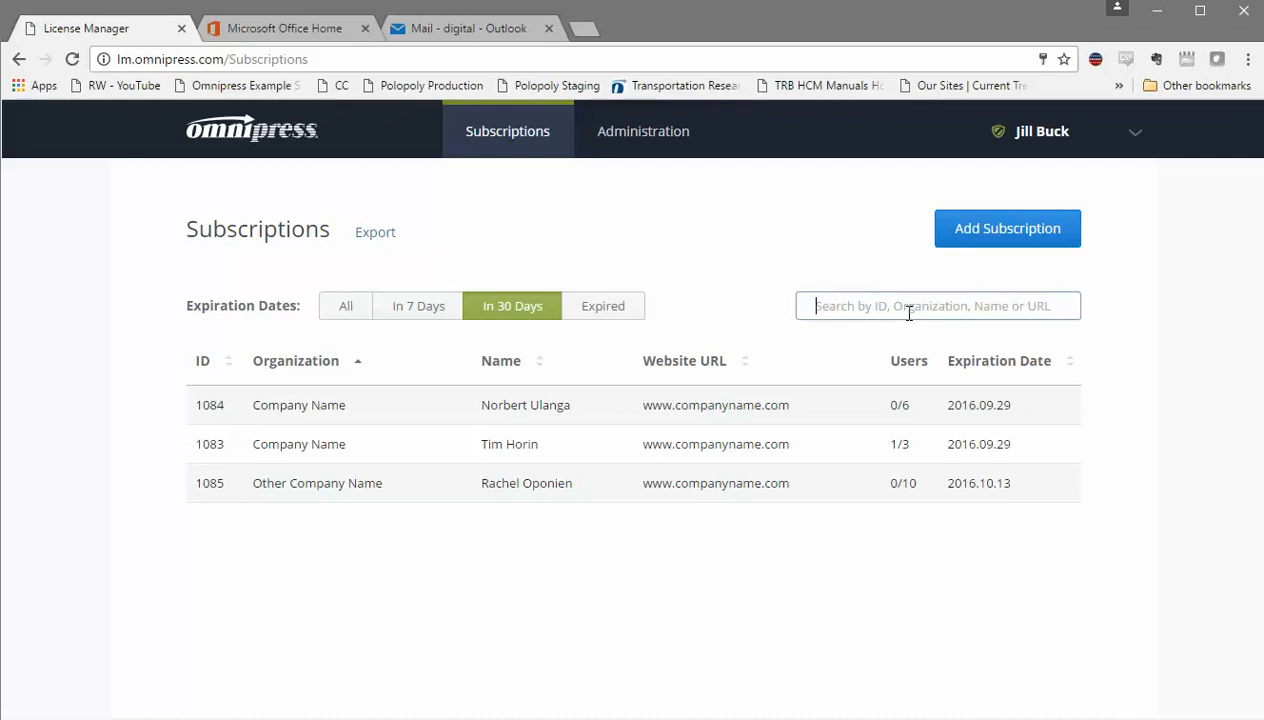
pyautogui.write('Tim')
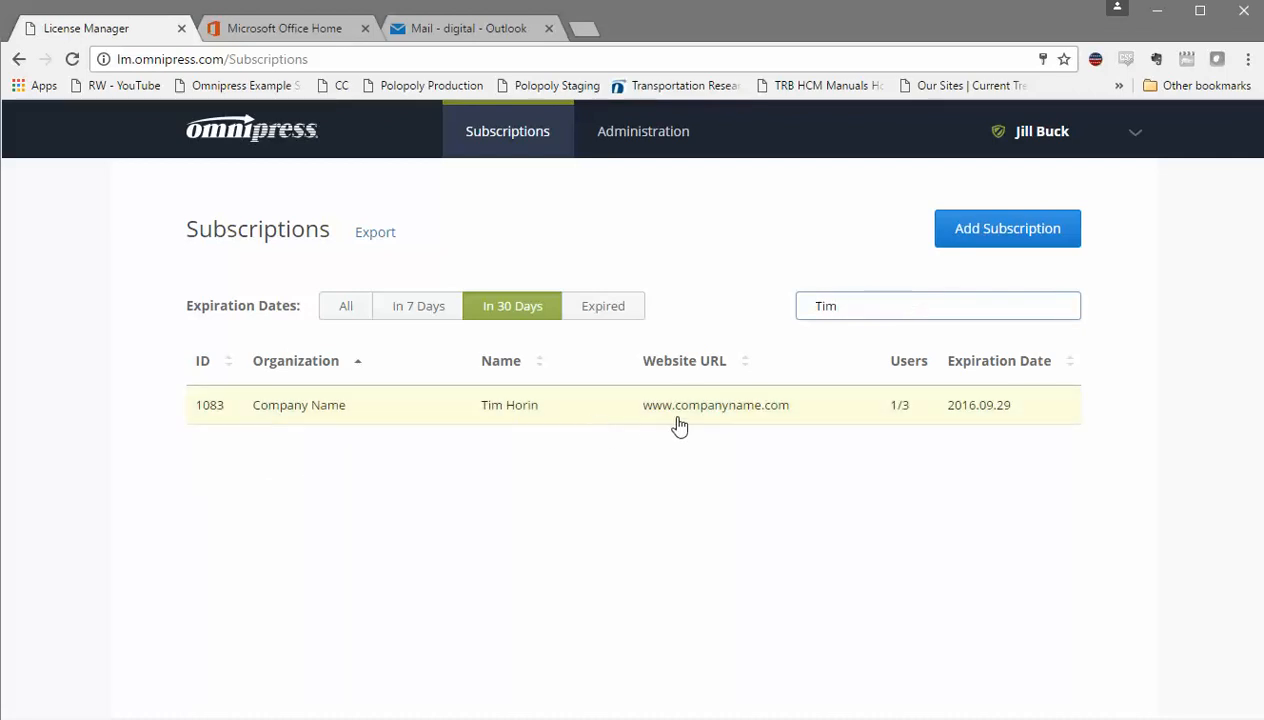
# Open the found customer's subscription for editing and set its number of Users to 4
pyautogui.click(619, 416)
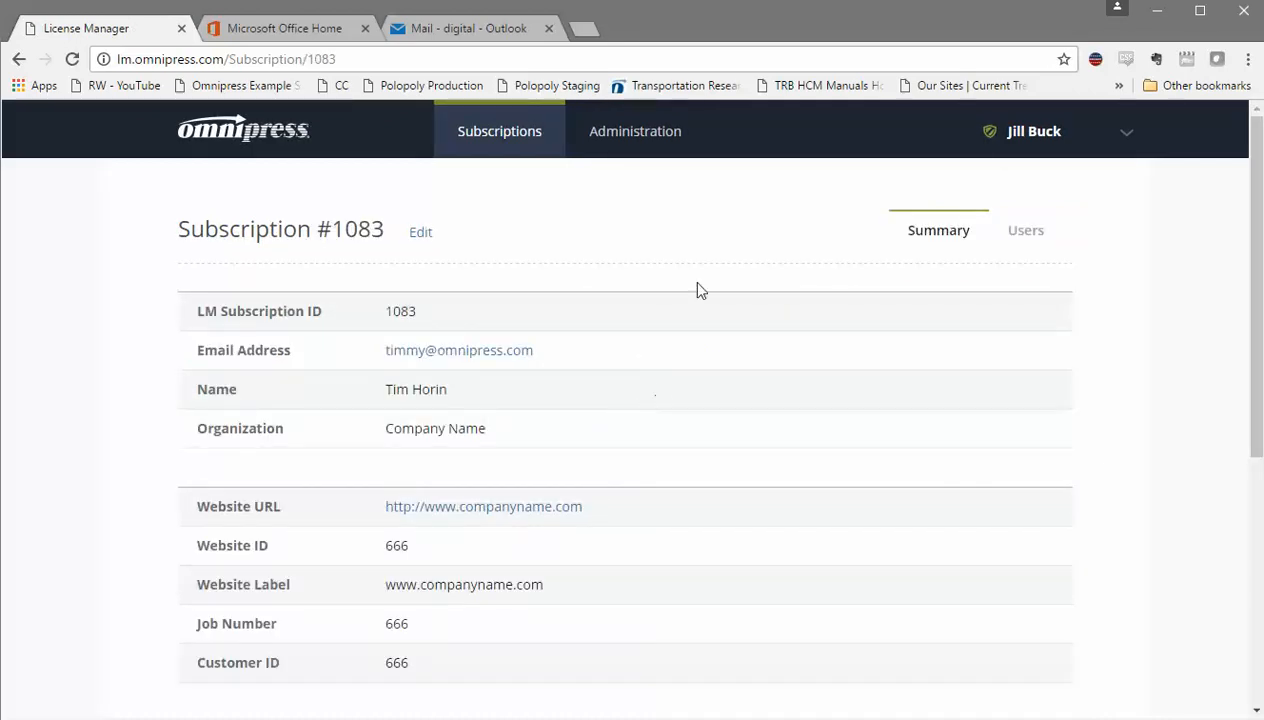
pyautogui.click(414, 234)
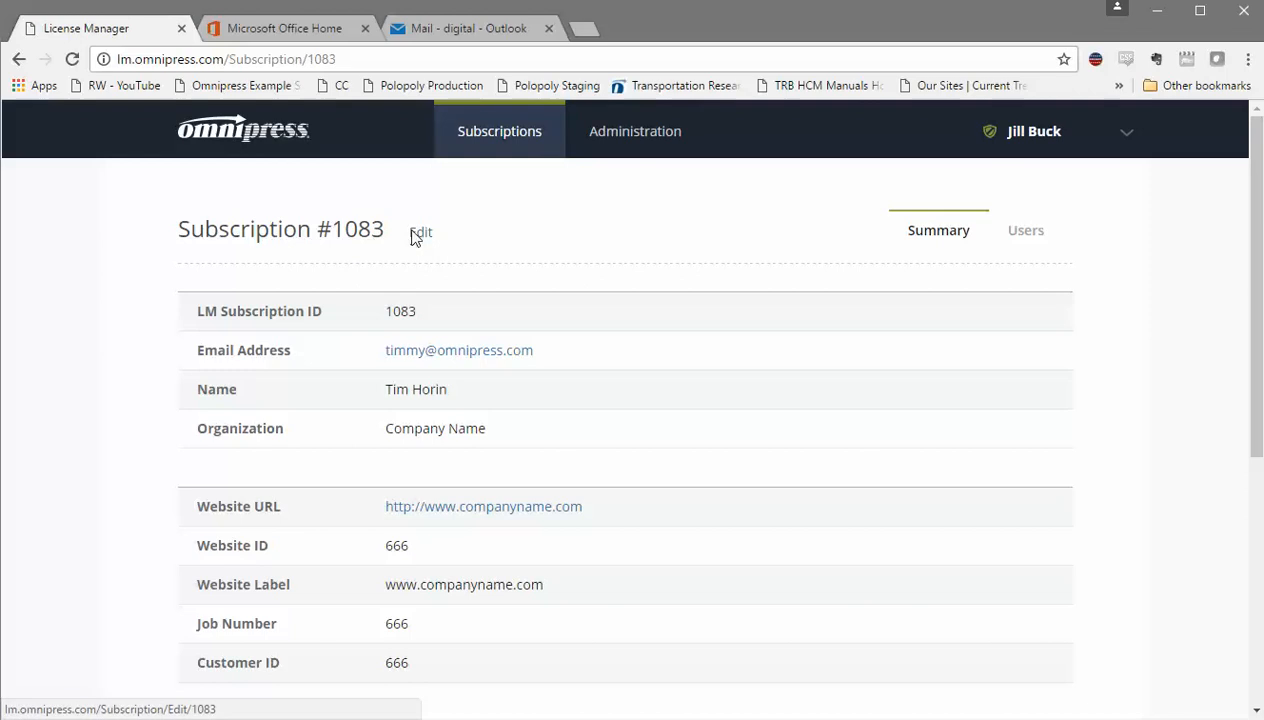
pyautogui.scroll(-1, 253, 316)
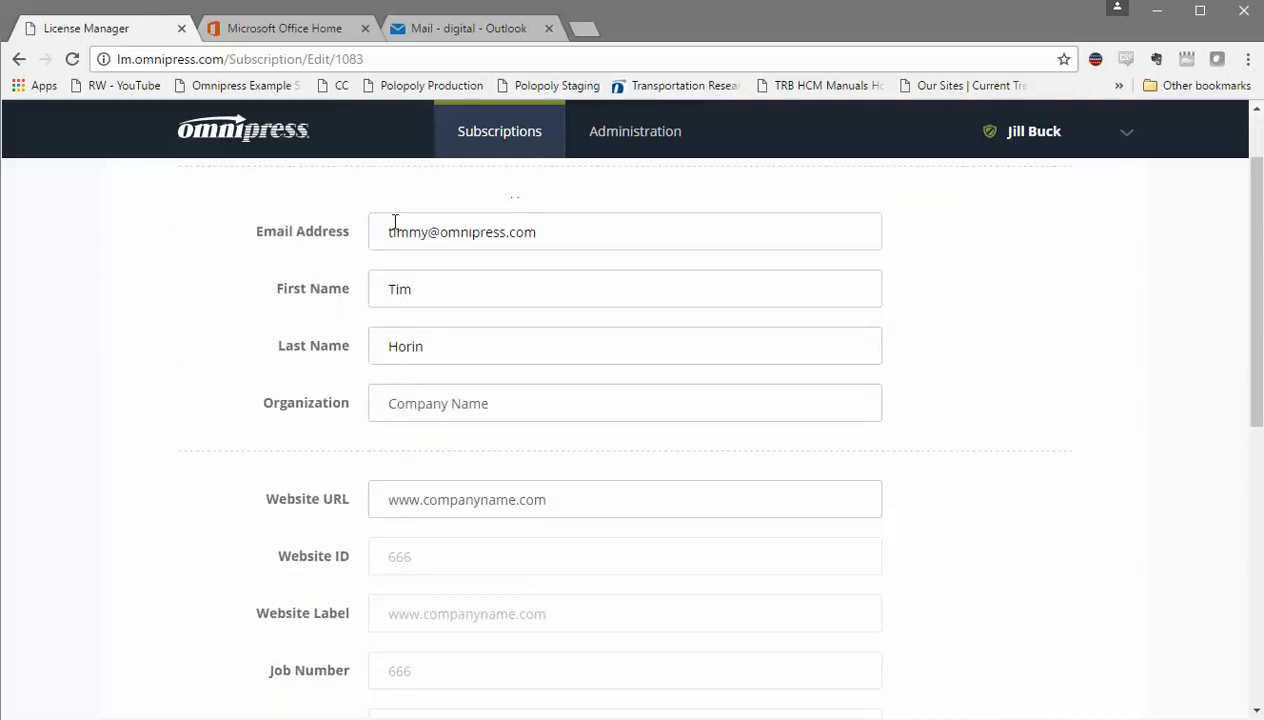
pyautogui.scroll(-1, 279, 285)
pyautogui.scroll(1, 279, 285)
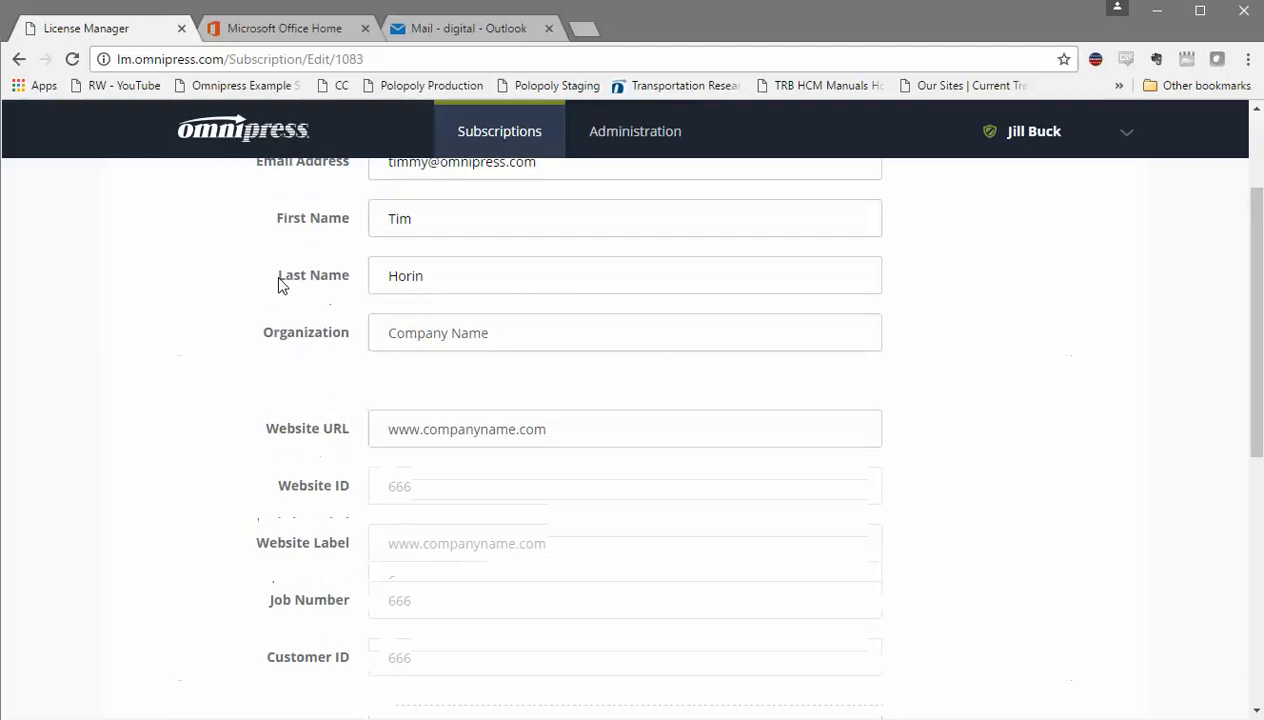
pyautogui.scroll(-2, 279, 285)
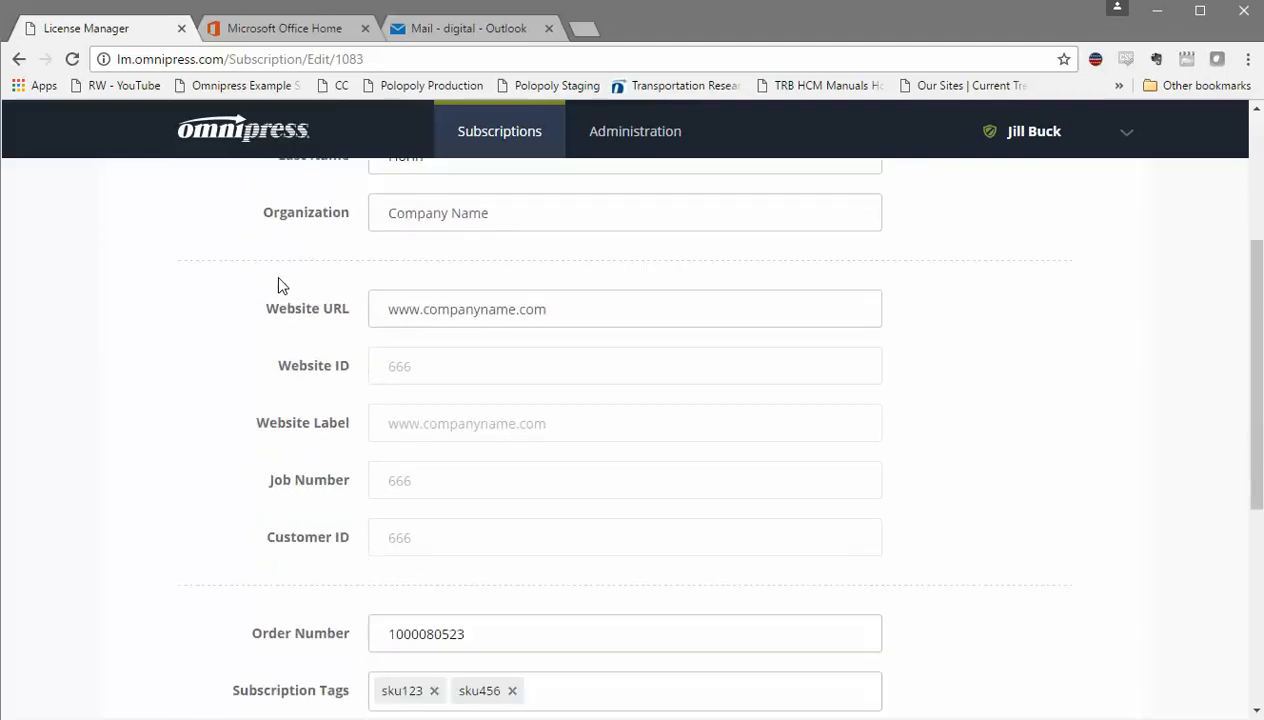
pyautogui.scroll(3, 276, 285)
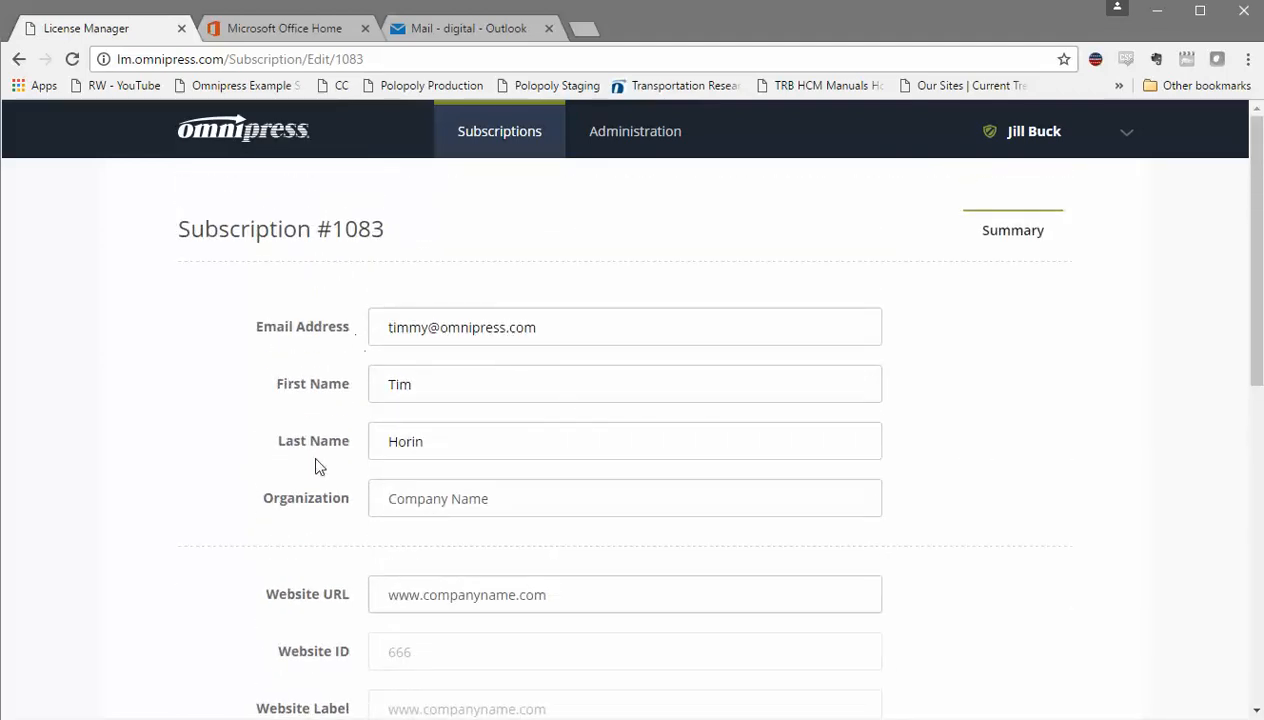
pyautogui.scroll(-7, 252, 408)
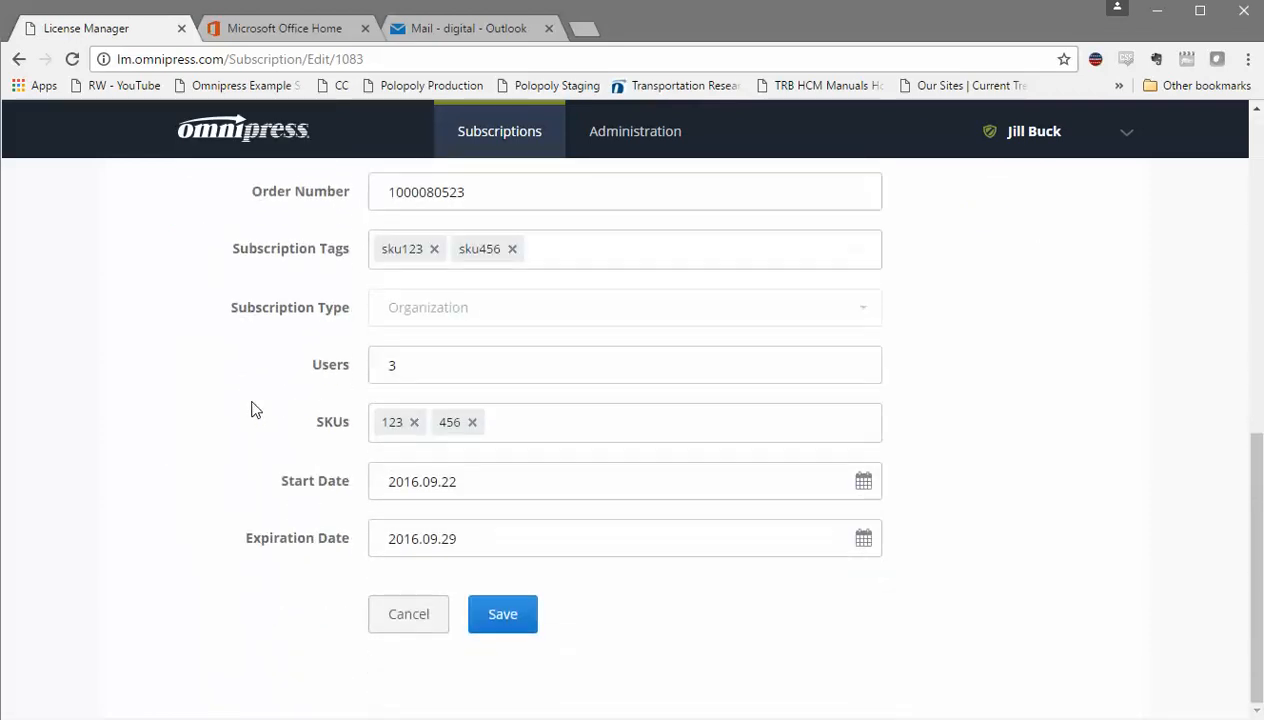
pyautogui.click(411, 369)
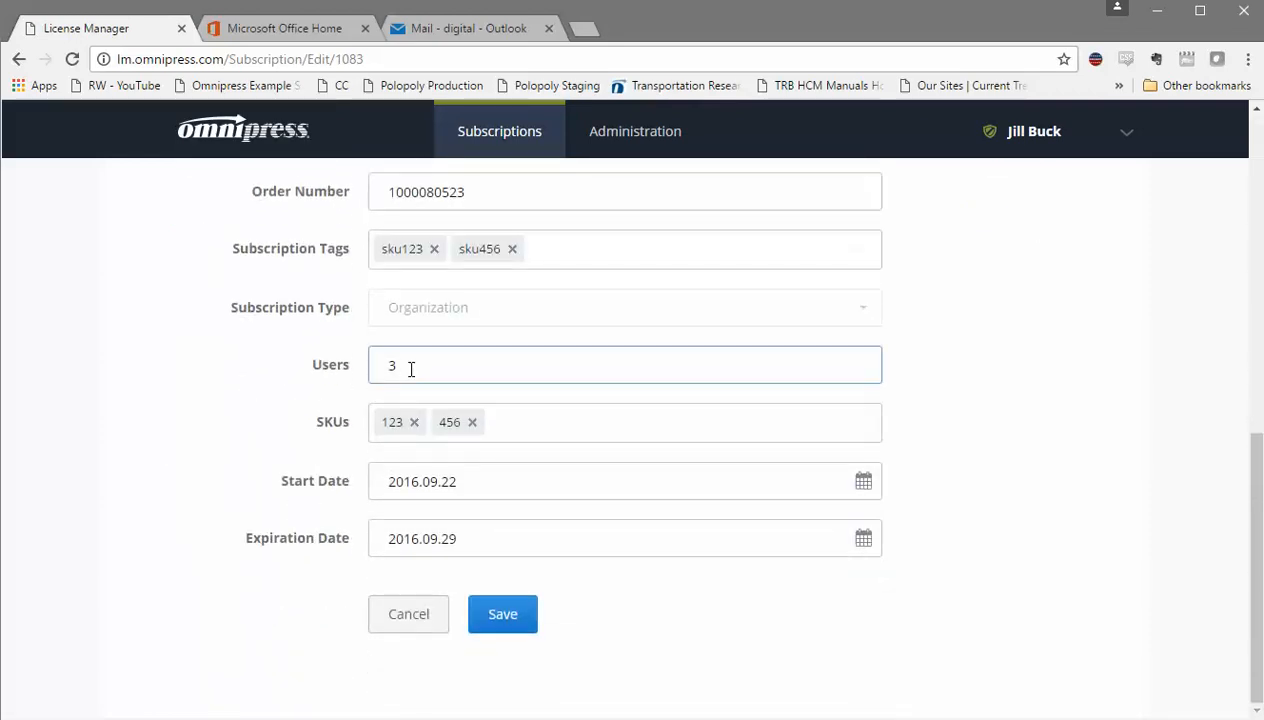
pyautogui.write('4')
# Set the subscription's Expiration Date to 2016.09.28 and save the changes
pyautogui.click(815, 540)
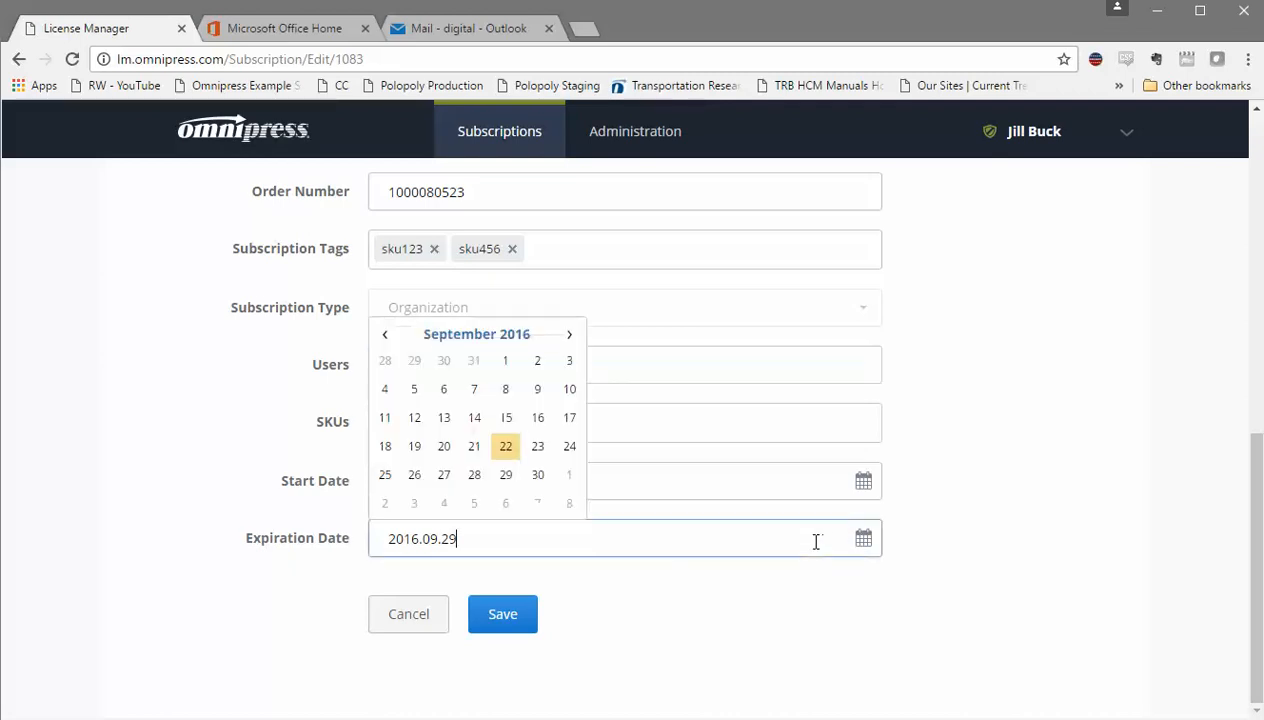
pyautogui.click(476, 484)
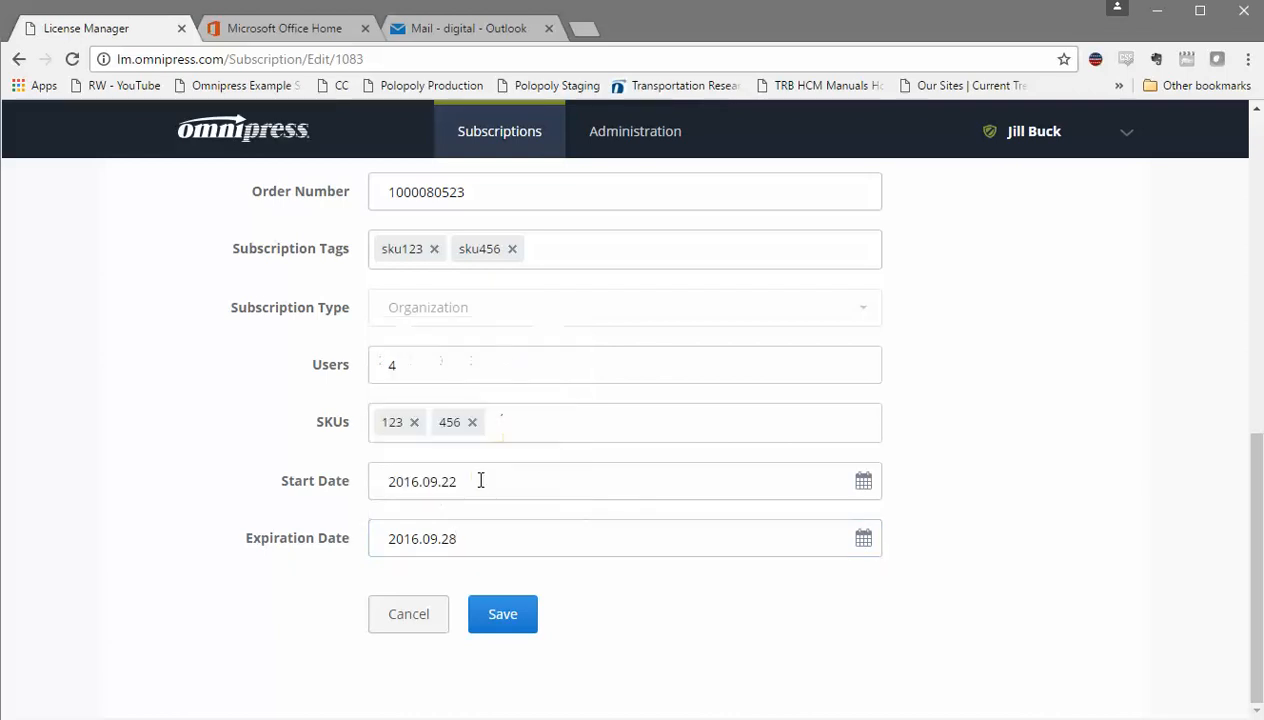
pyautogui.click(505, 620)
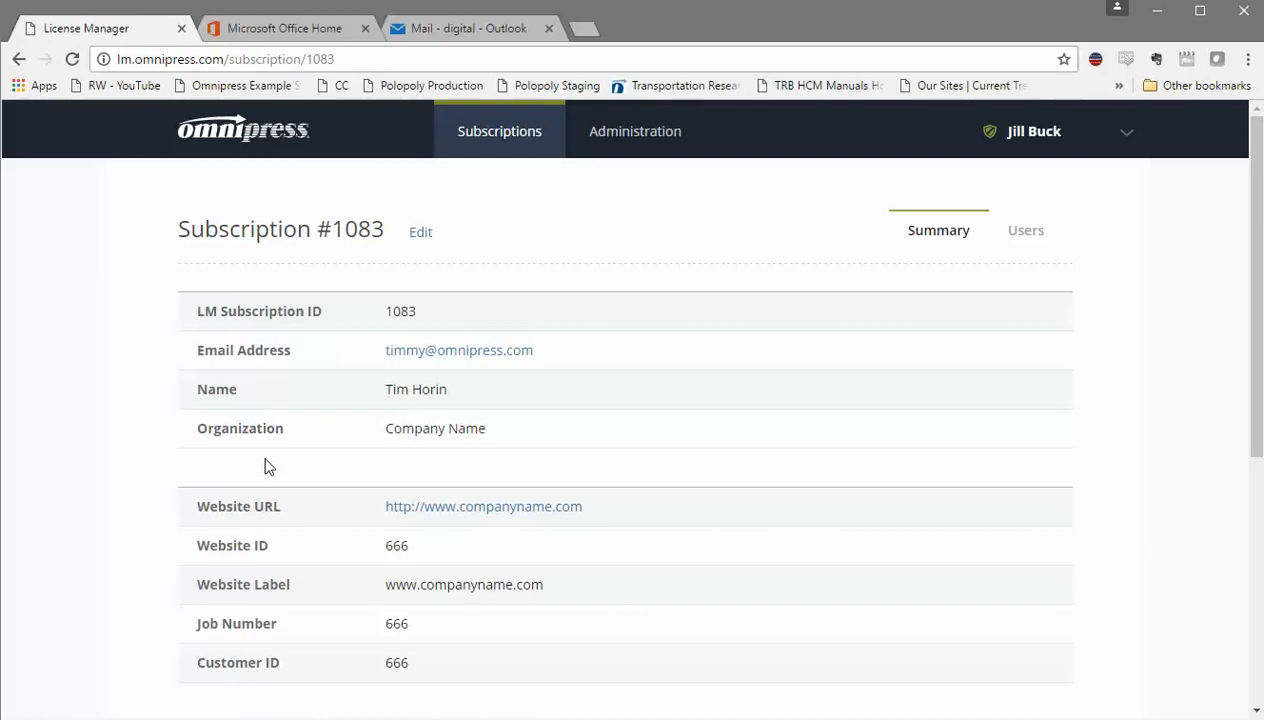
# Review the saved subscription's summary from its contact details to its expiration date, and return to the subscriptions list
pyautogui.scroll(-4, 267, 466)
pyautogui.scroll(4, 267, 466)
pyautogui.scroll(-5, 267, 466)
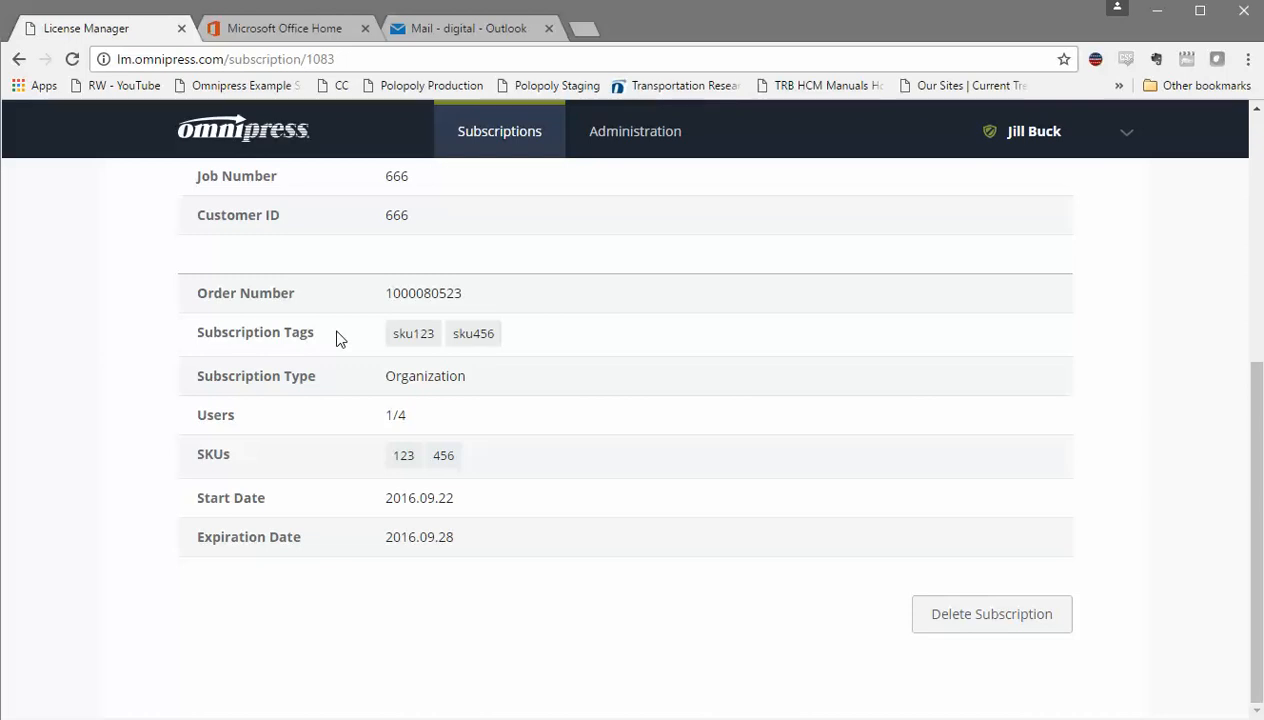
pyautogui.scroll(5, 337, 338)
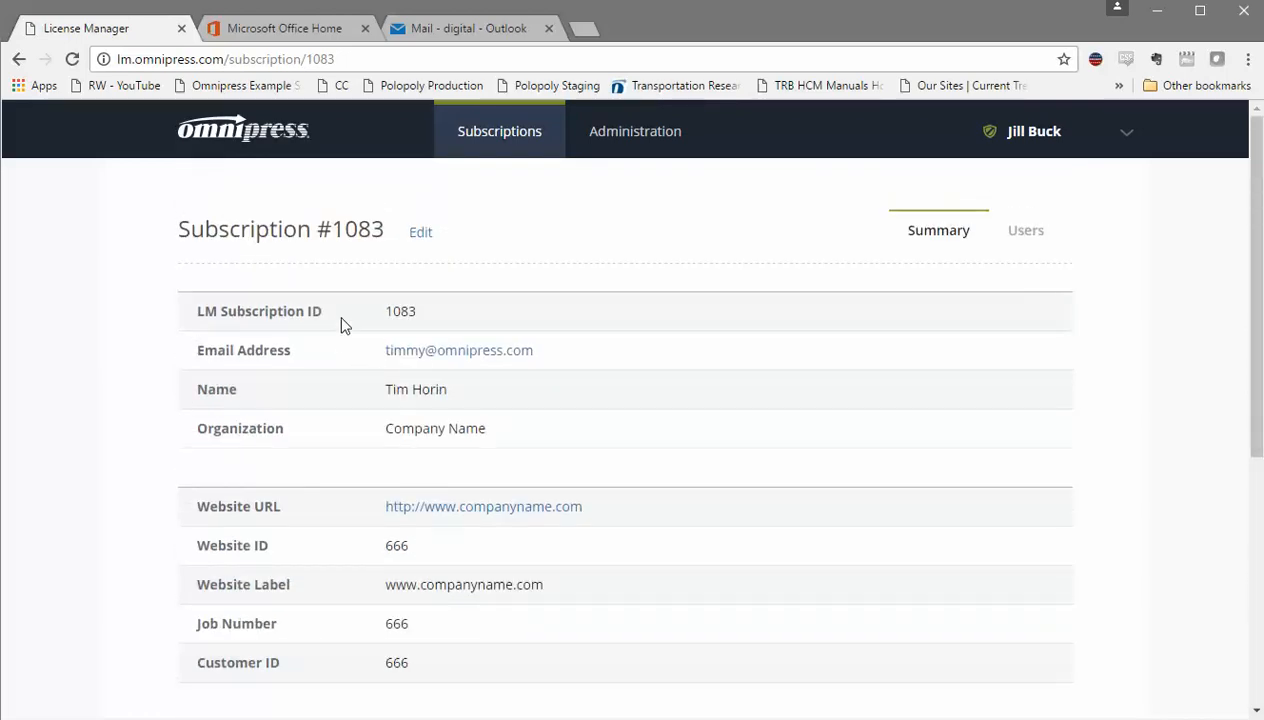
pyautogui.click(488, 148)
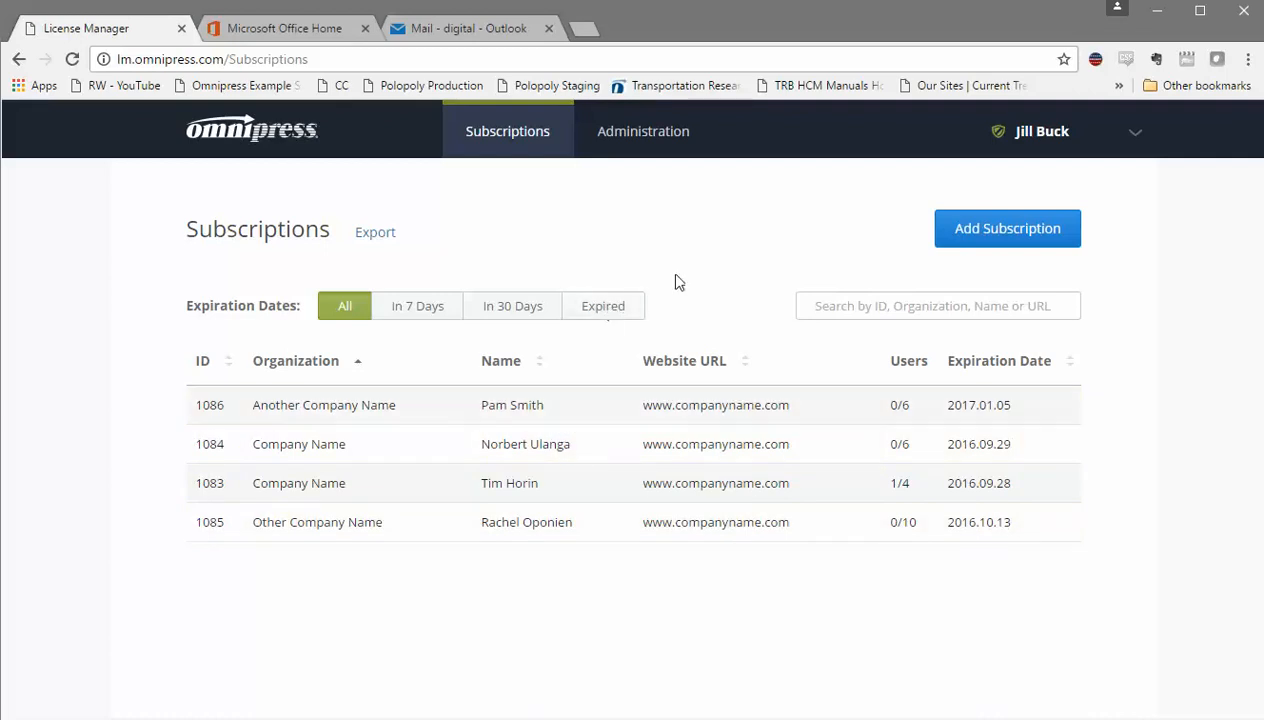
# Open the Administration accounts list and filter it by Site Administrators, followed by Managers
pyautogui.click(636, 157)
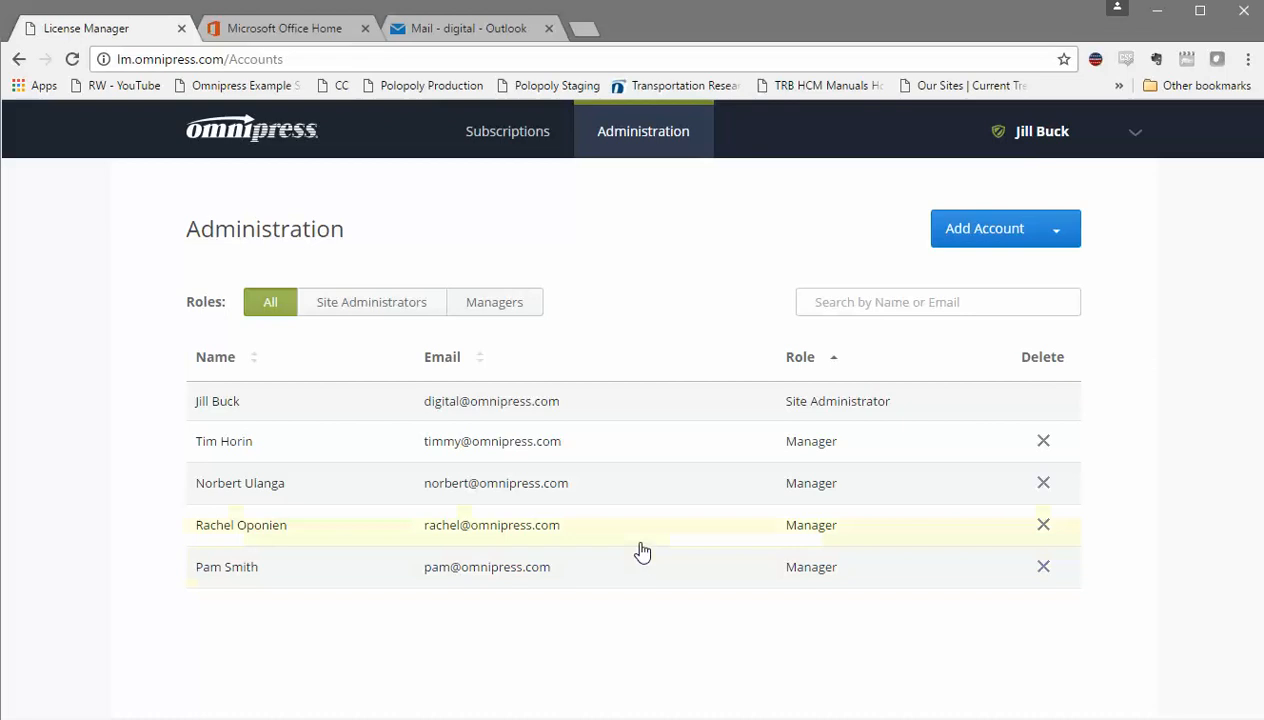
pyautogui.click(395, 312)
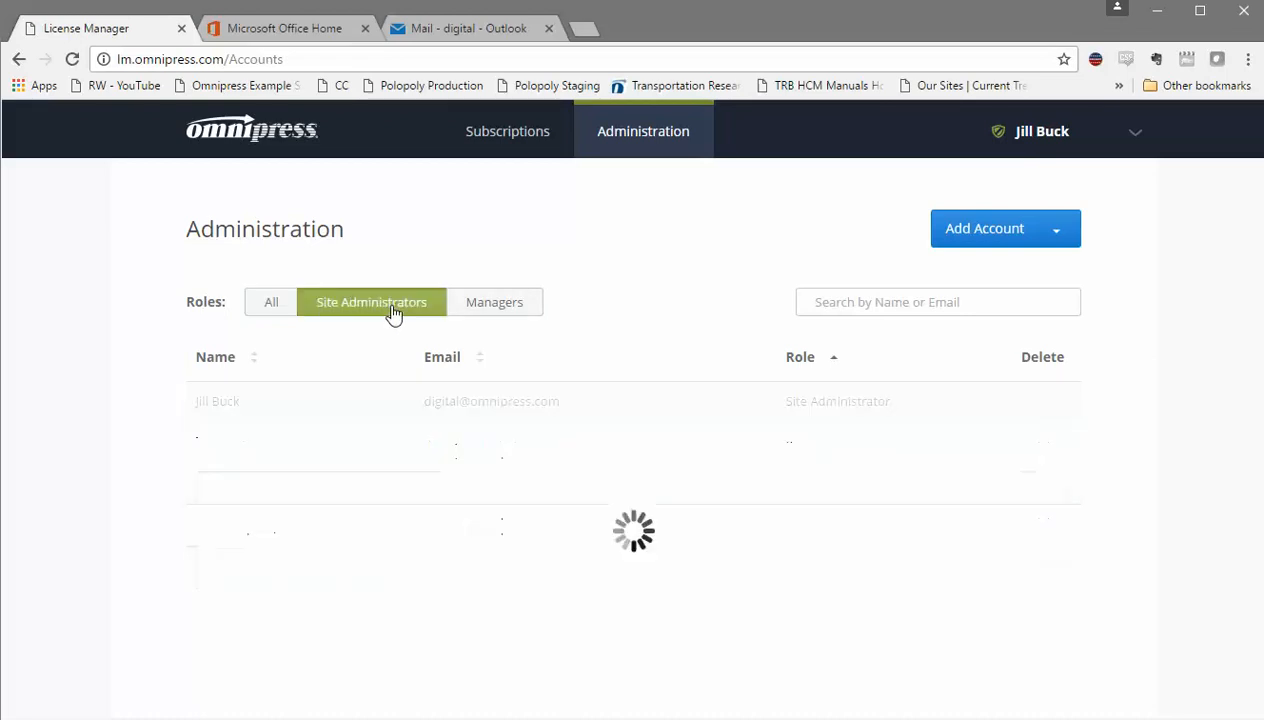
pyautogui.click(474, 313)
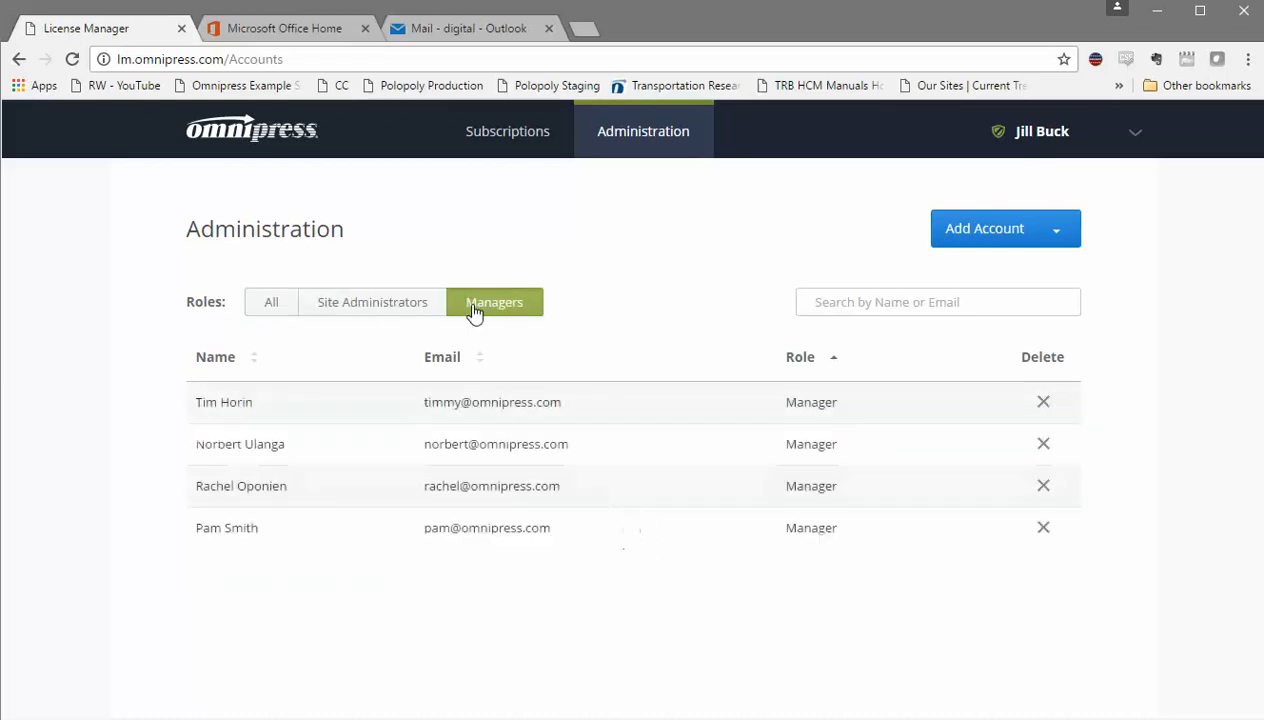
# View the first manager's account details, and return to the Administration list filtered to Site Administrators
pyautogui.click(600, 412)
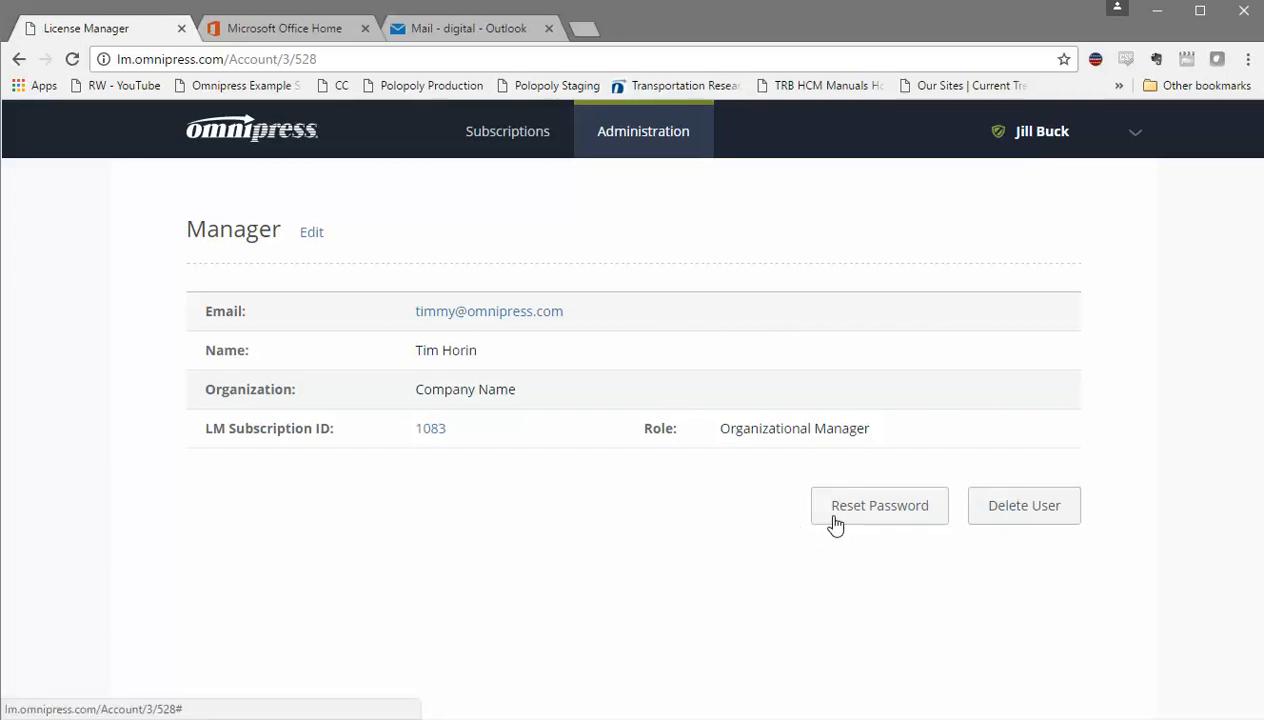
pyautogui.click(674, 144)
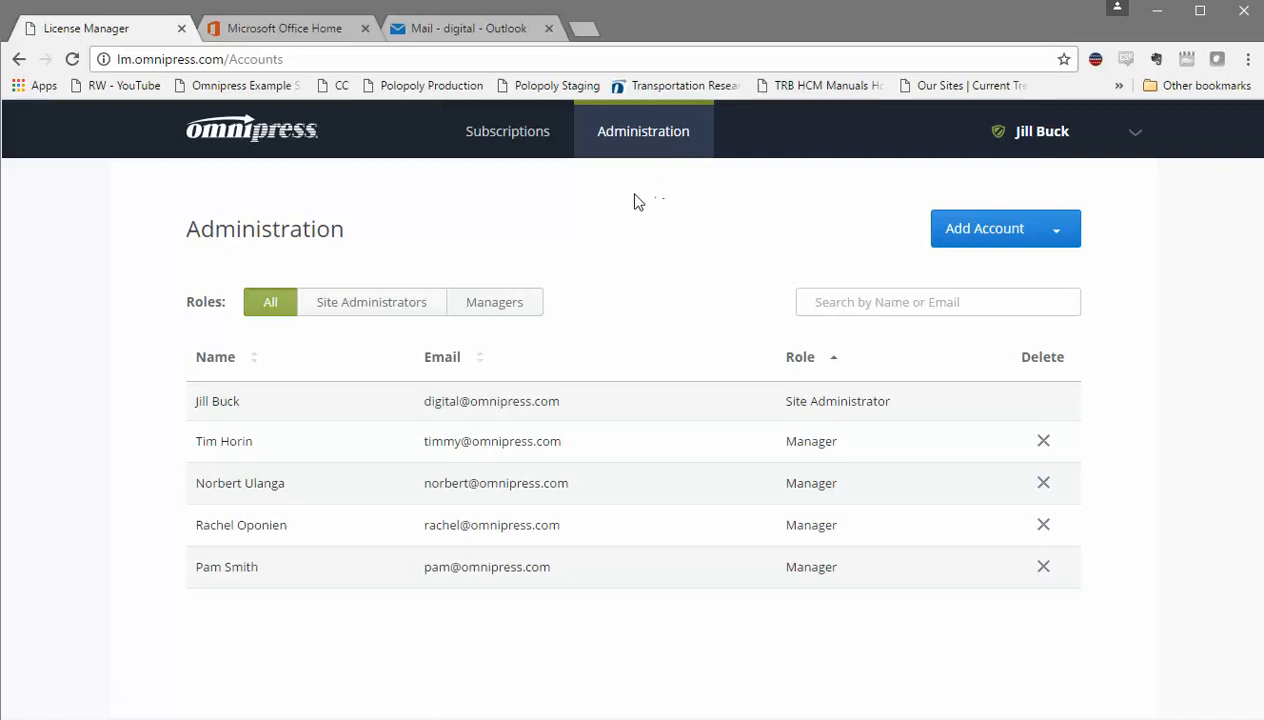
pyautogui.click(367, 314)
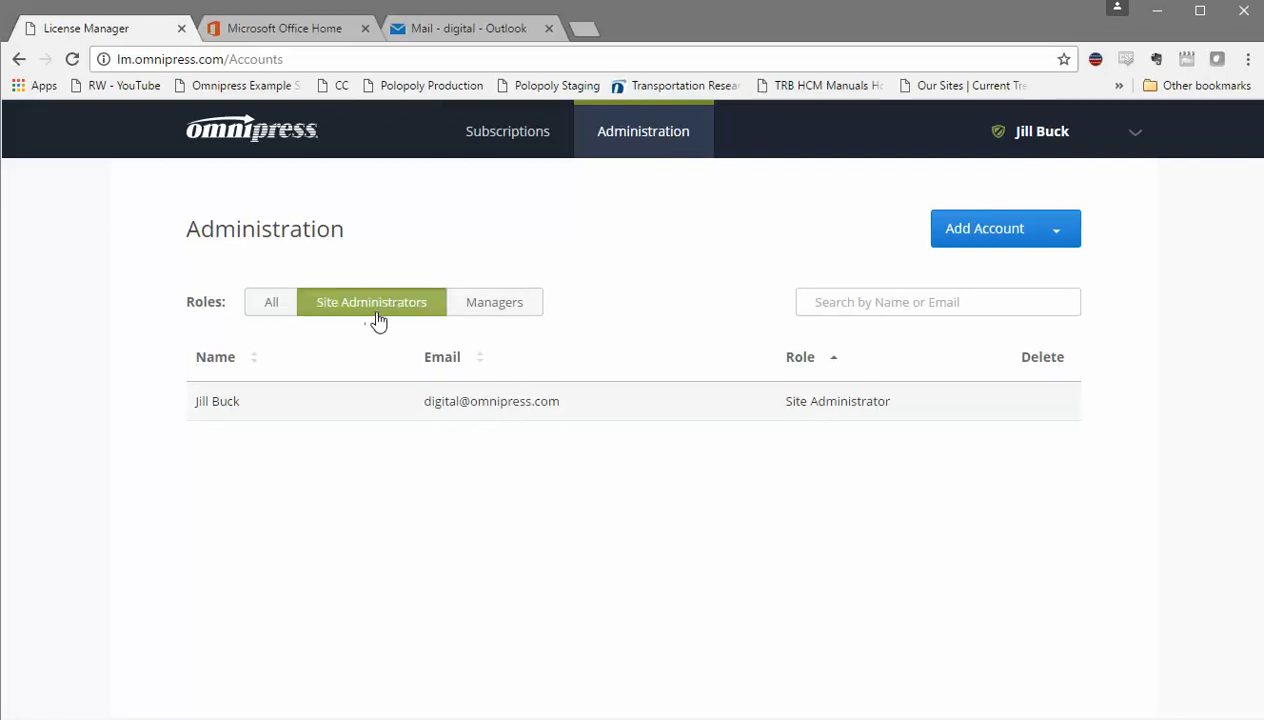
# Check which account types can be added in Administration, and return to the subscriptions list
pyautogui.click(1062, 234)
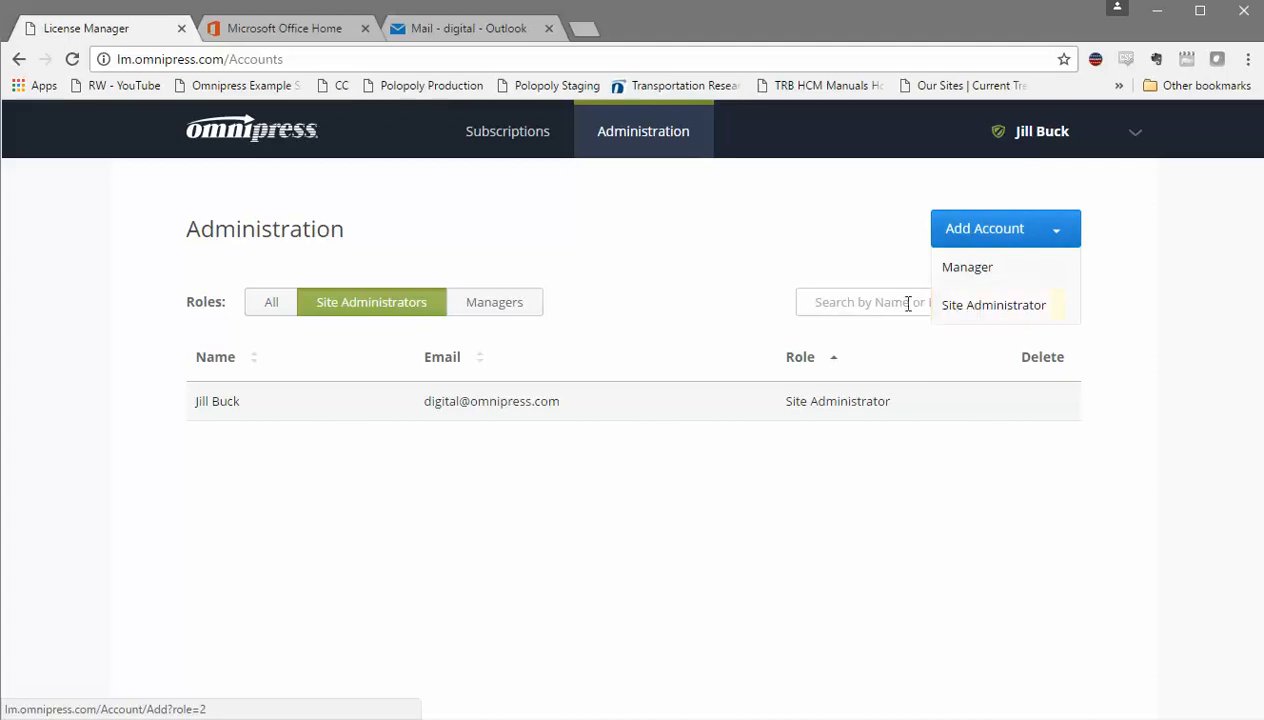
pyautogui.click(777, 282)
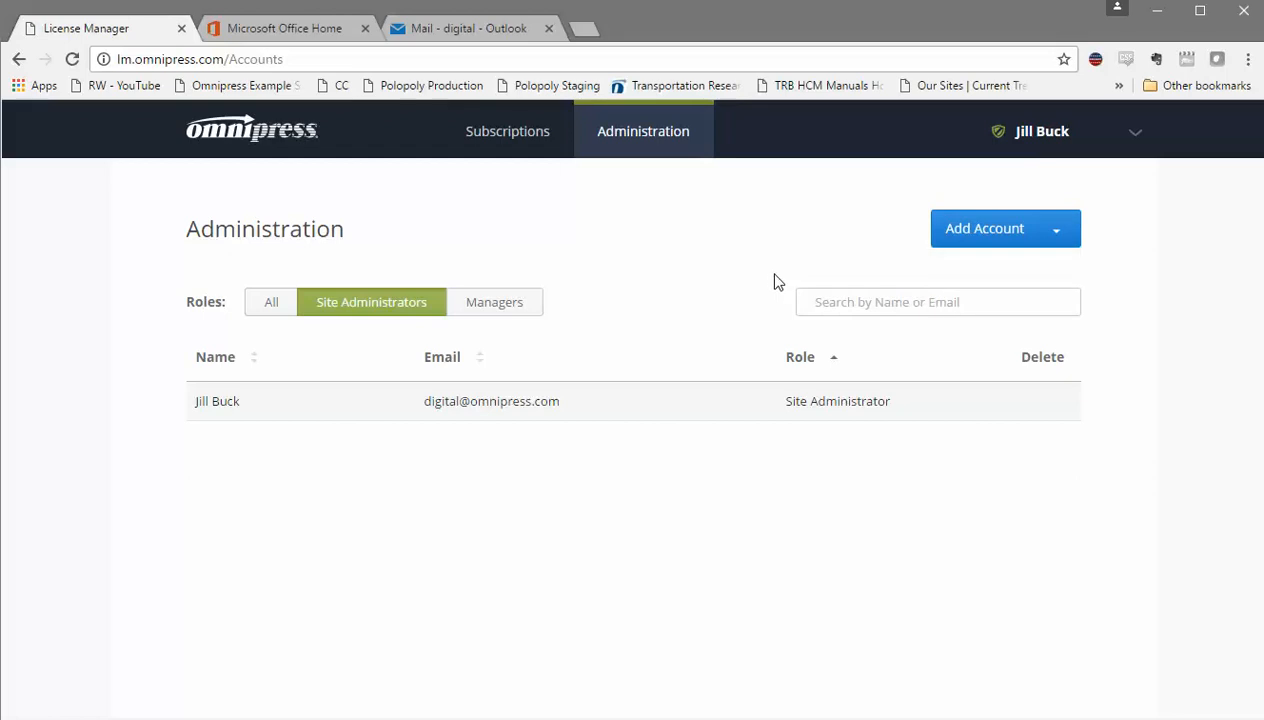
pyautogui.click(540, 142)
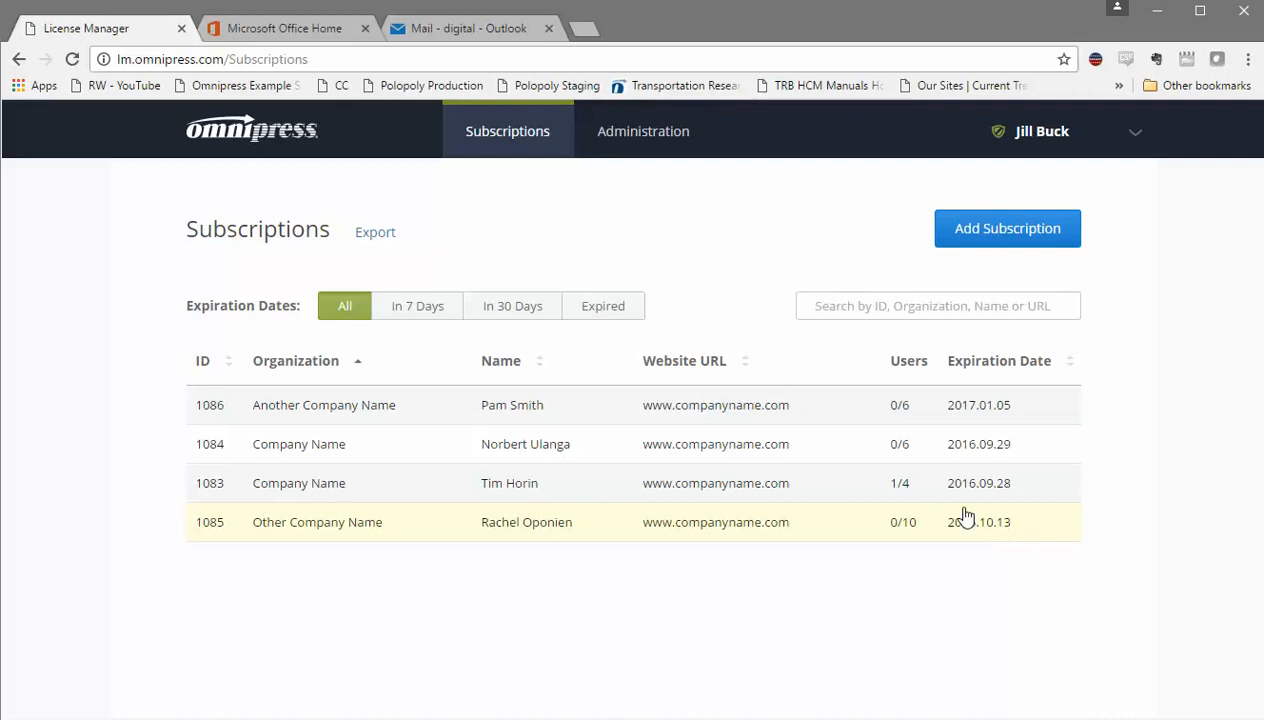
# Open the users of the Another Company Name subscription and view the download options for the user import template
pyautogui.click(417, 410)
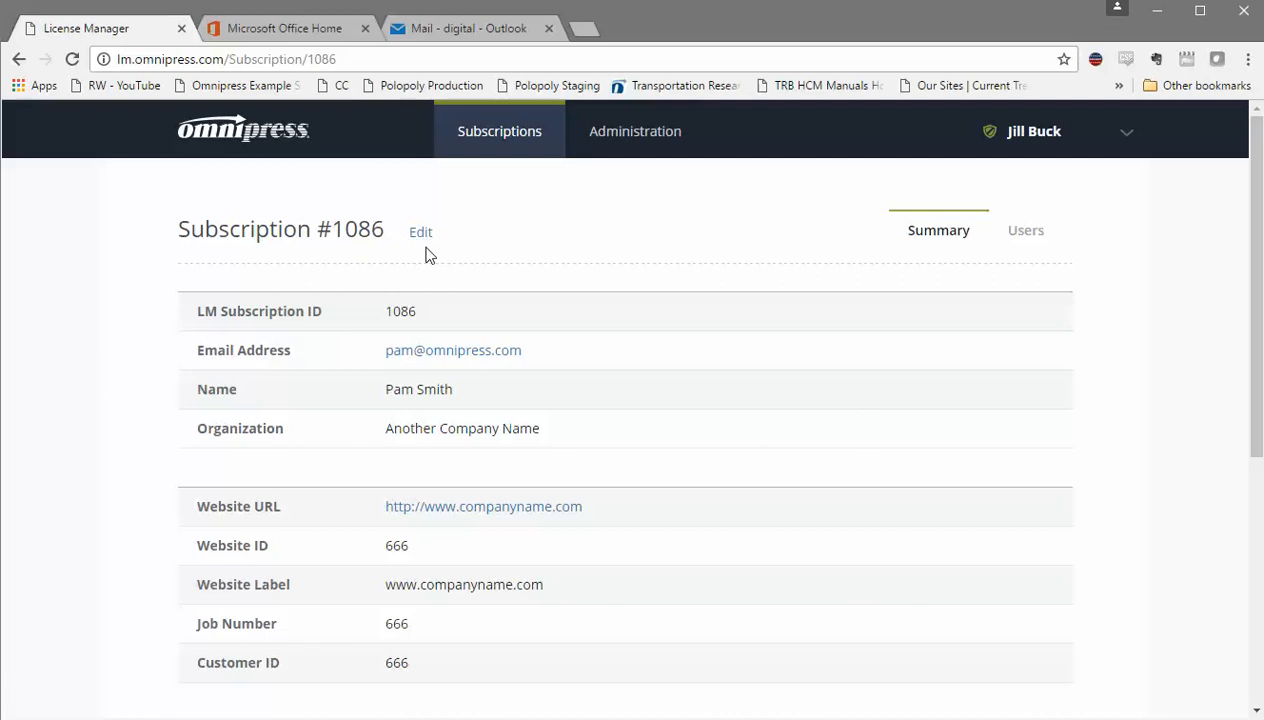
pyautogui.click(1030, 234)
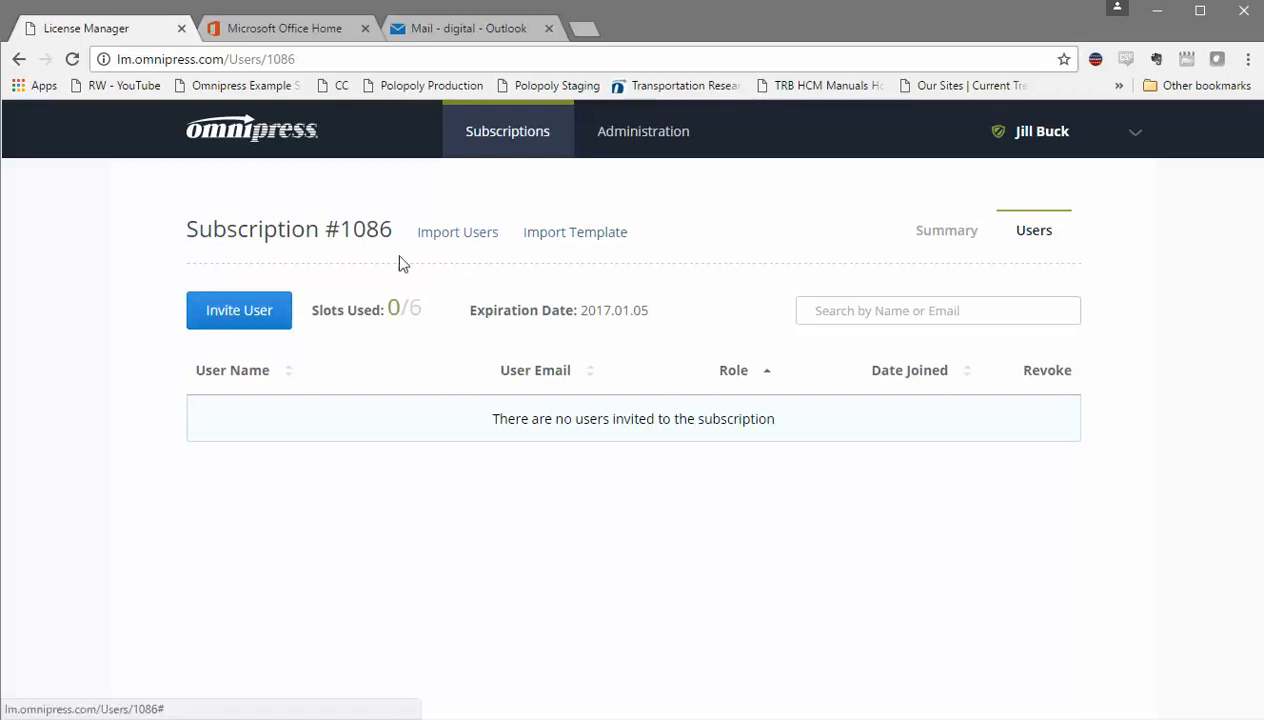
pyautogui.click(545, 236)
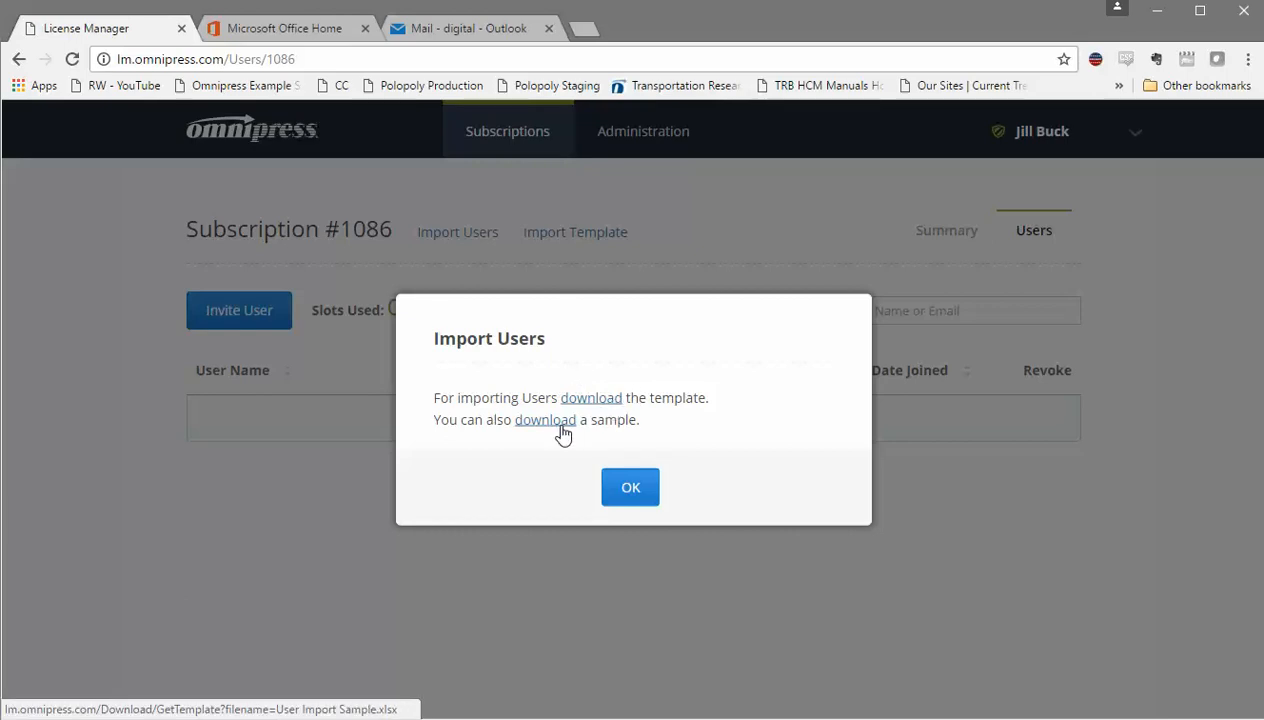
pyautogui.click(612, 486)
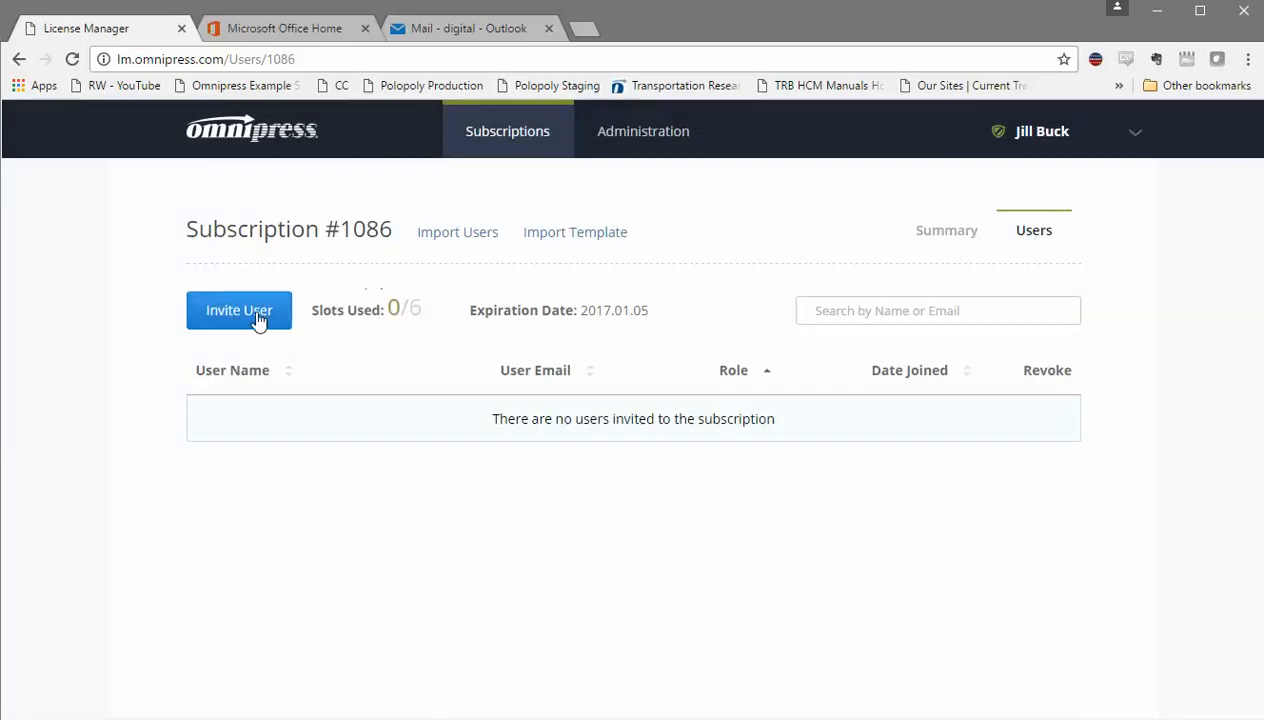
pyautogui.click(256, 312)
pyautogui.click(572, 255)
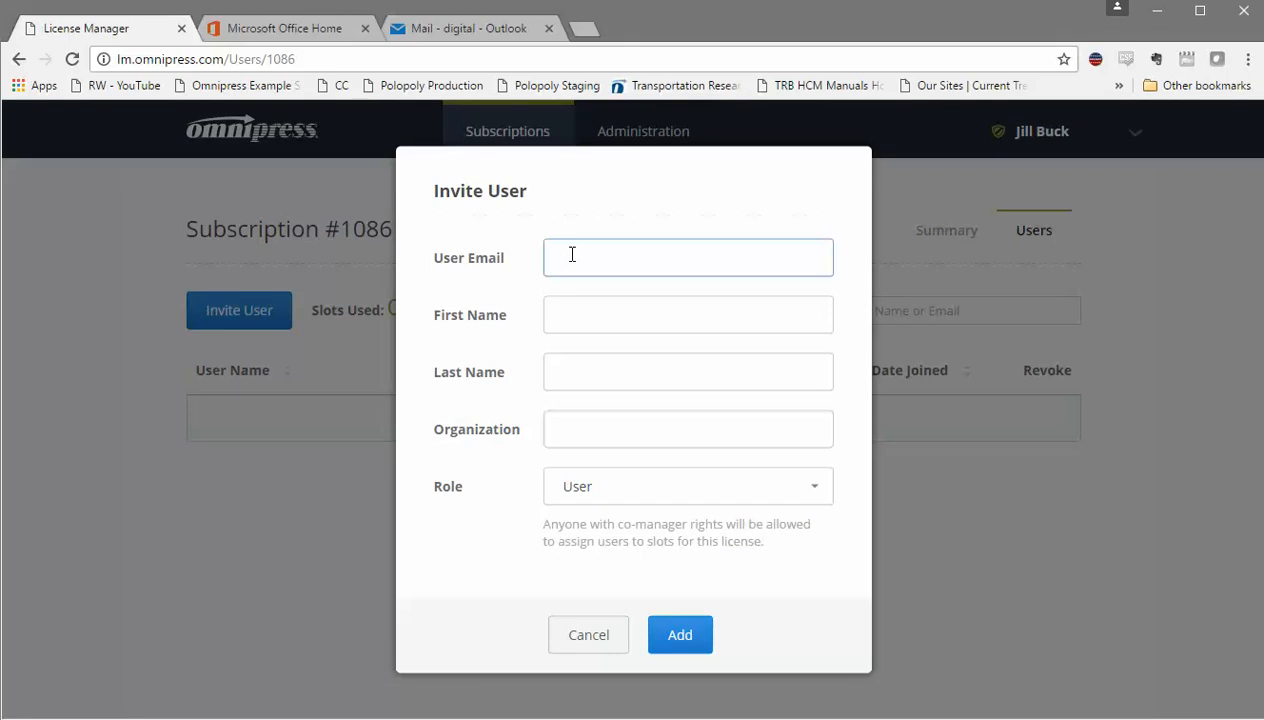
pyautogui.write('slawle')
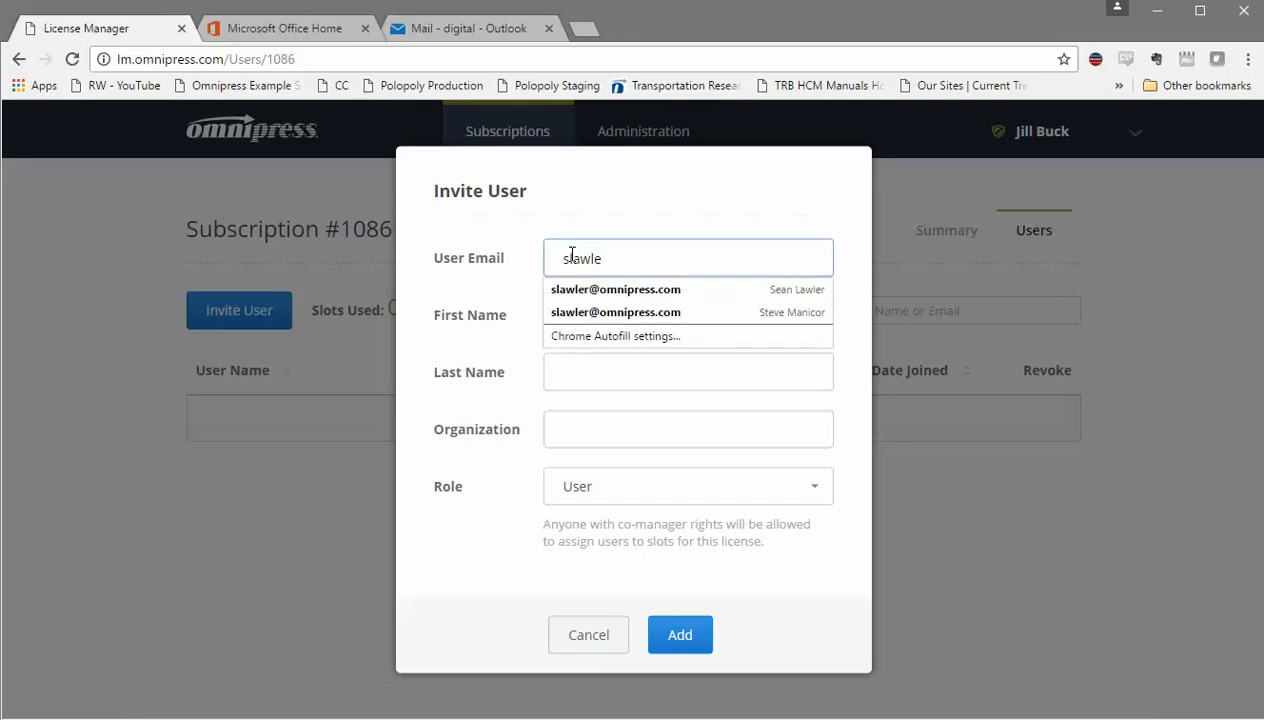
pyautogui.press('Down')
pyautogui.press('Return')
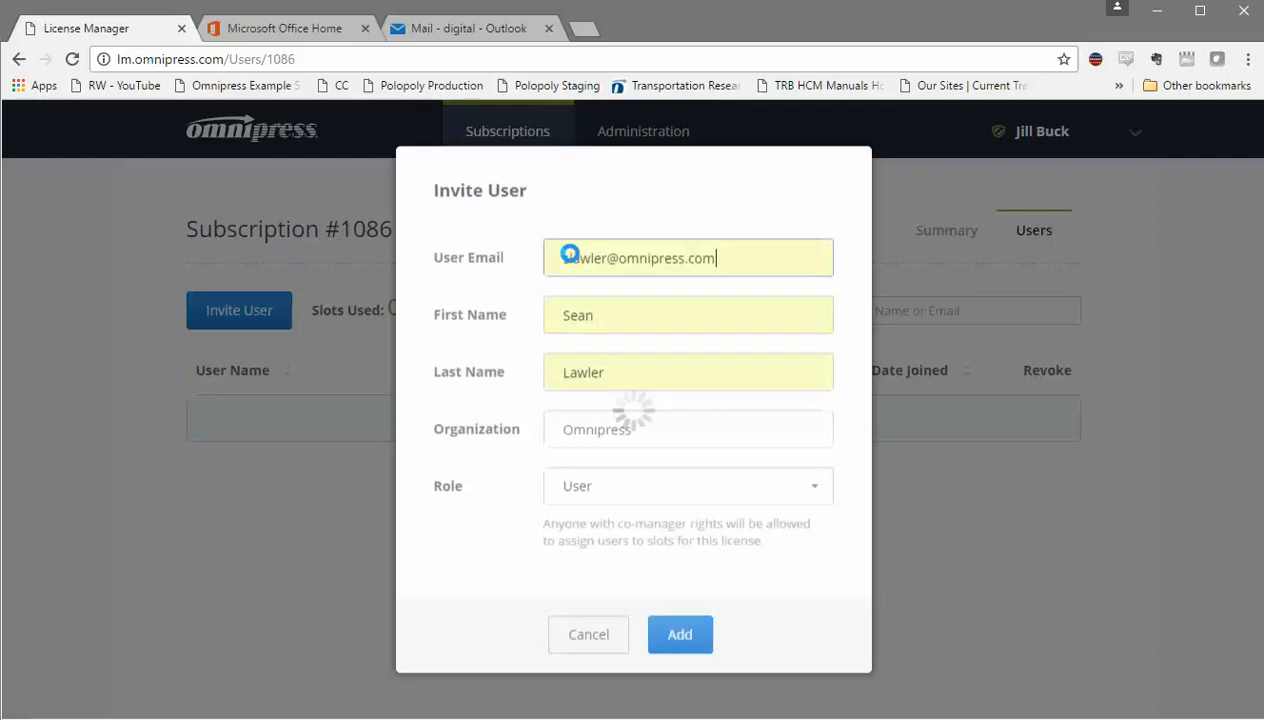
pyautogui.click(593, 496)
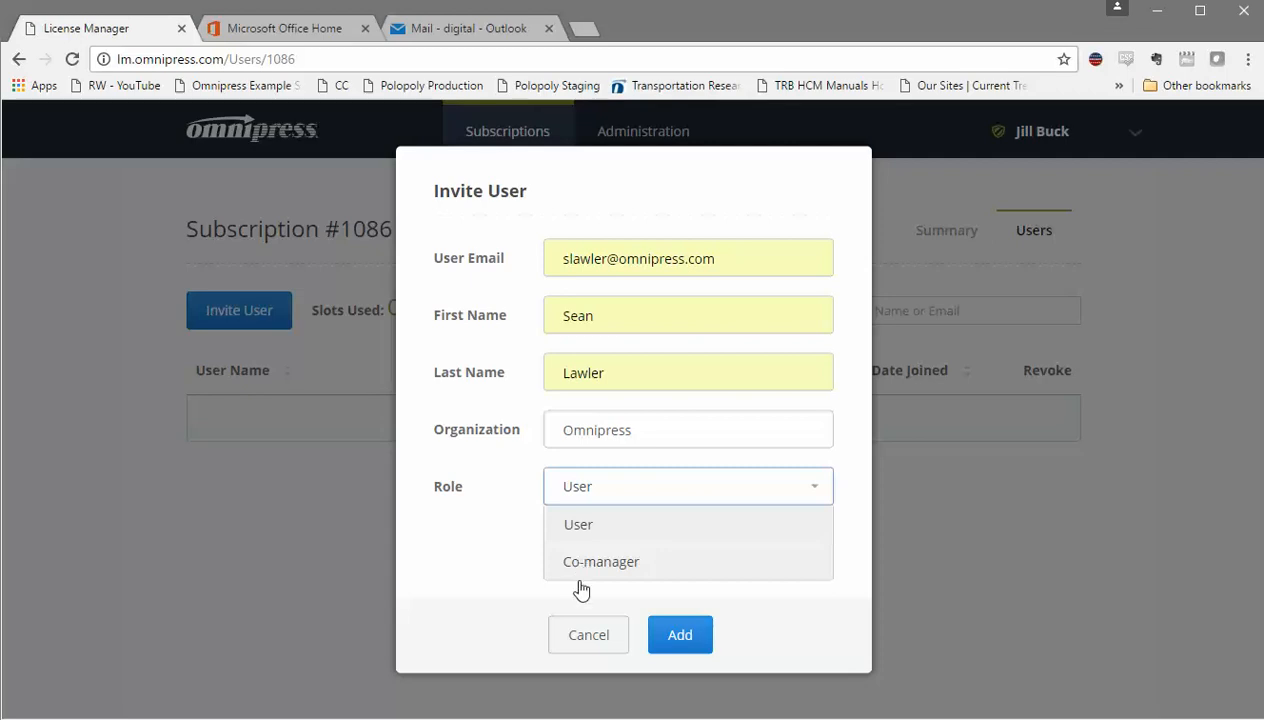
pyautogui.click(576, 633)
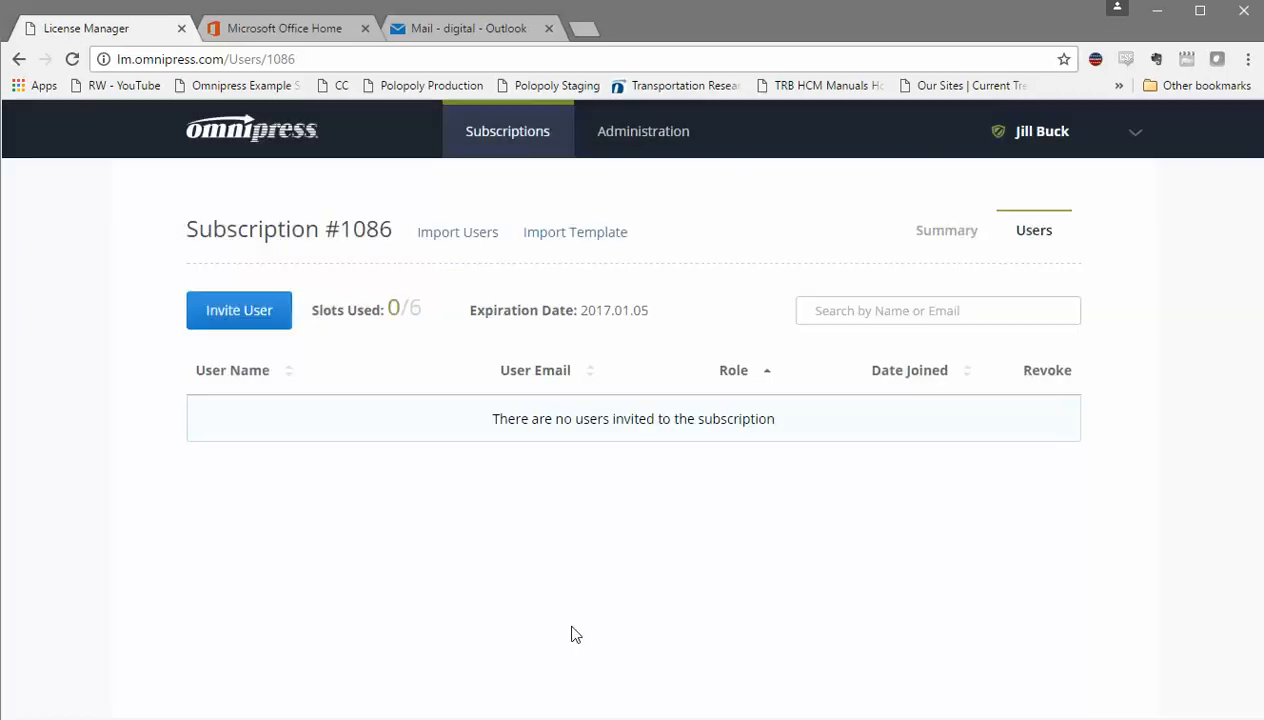
# Invite a user to the subscription with the first saved contact's email and name, organization Omnipress and the User role
pyautogui.click(290, 317)
pyautogui.click(614, 246)
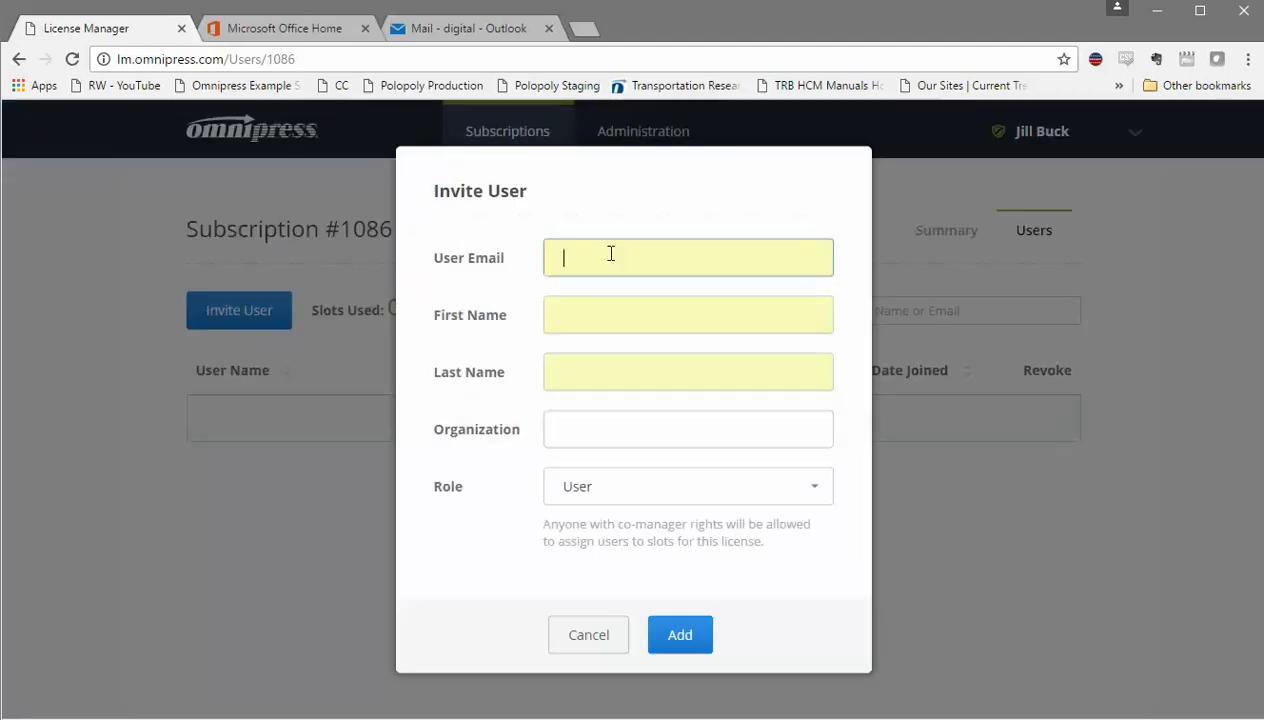
pyautogui.write('sla')
pyautogui.click(597, 290)
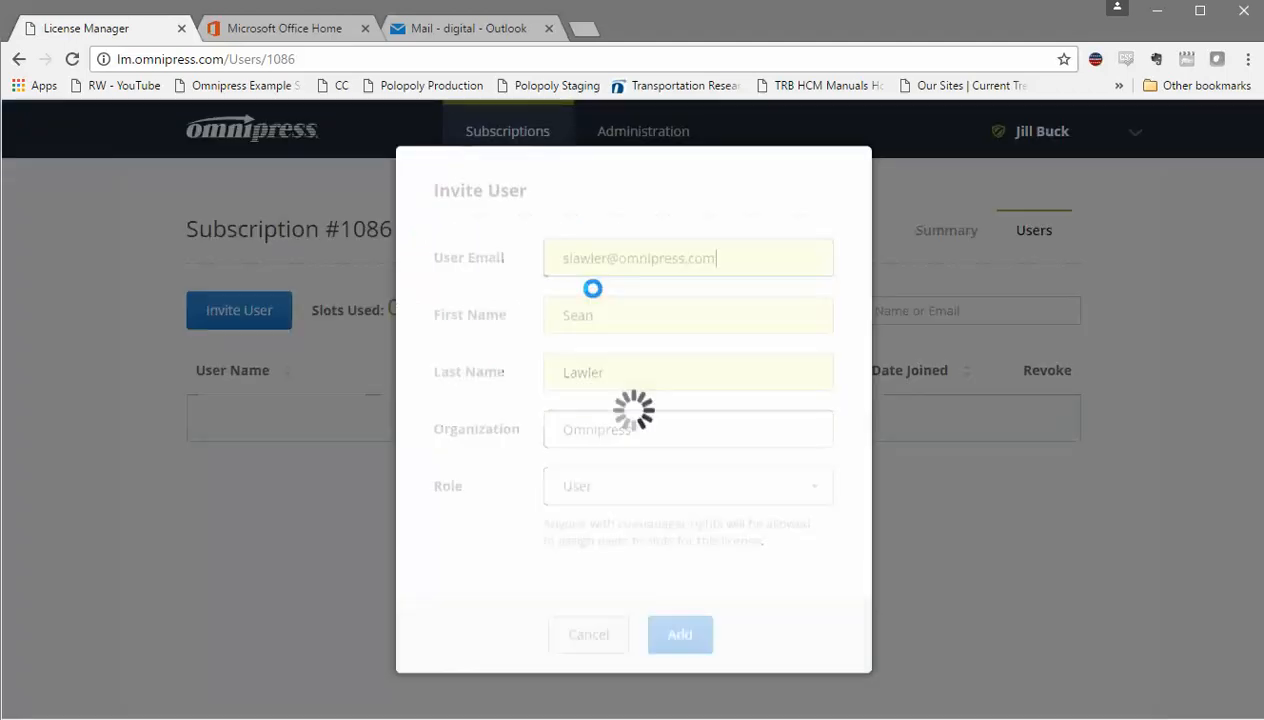
pyautogui.click(680, 636)
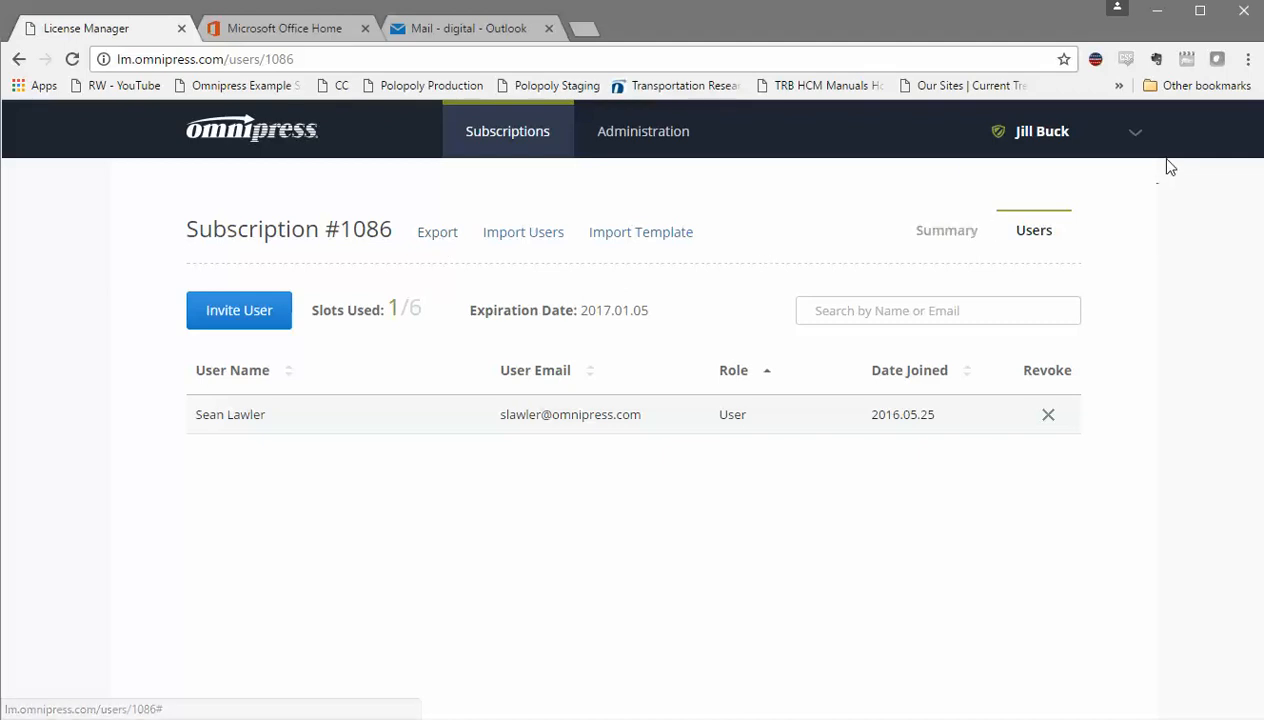
# Start changing the signed-in account's password, filling in the current password and entering the new password twice
pyautogui.click(1138, 143)
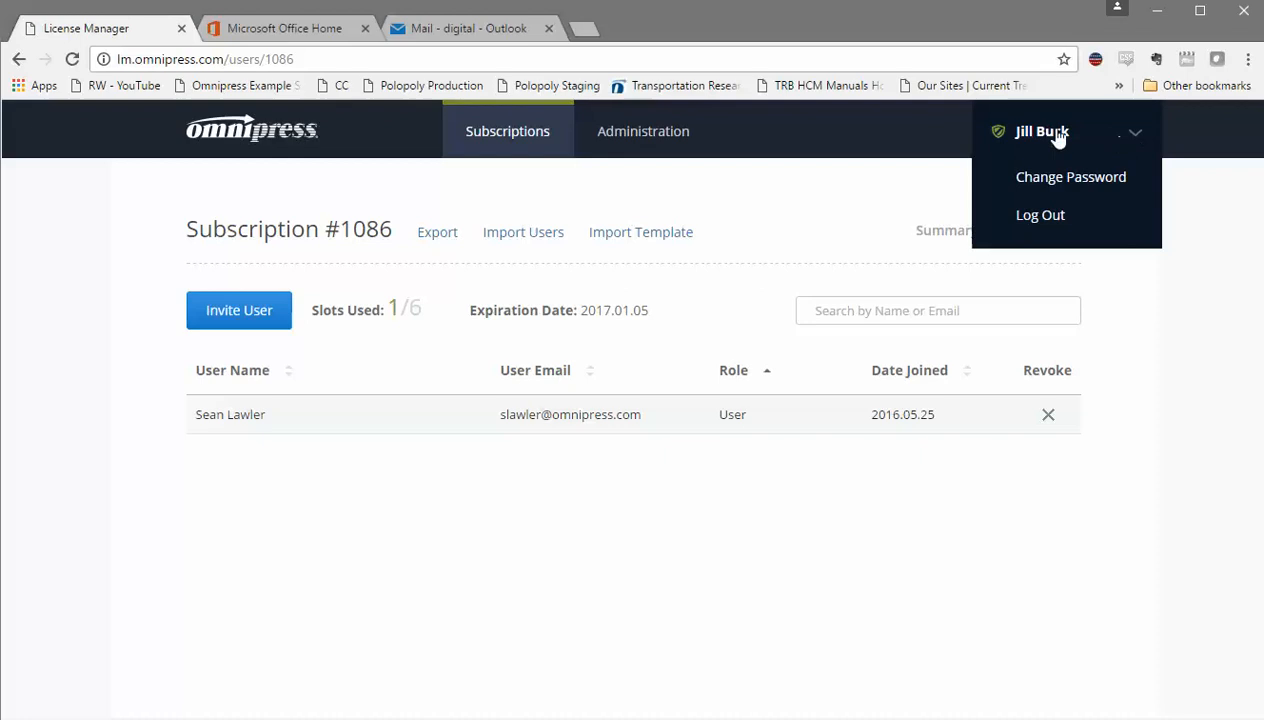
pyautogui.click(1054, 190)
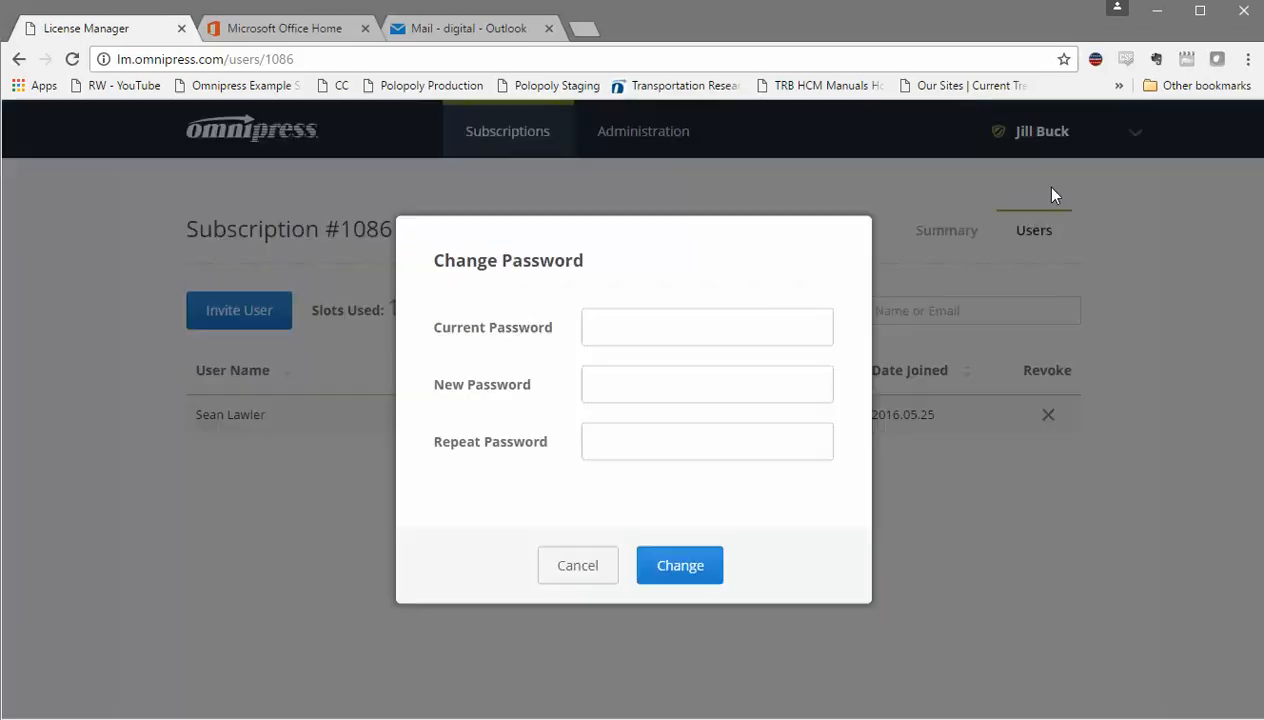
pyautogui.click(660, 339)
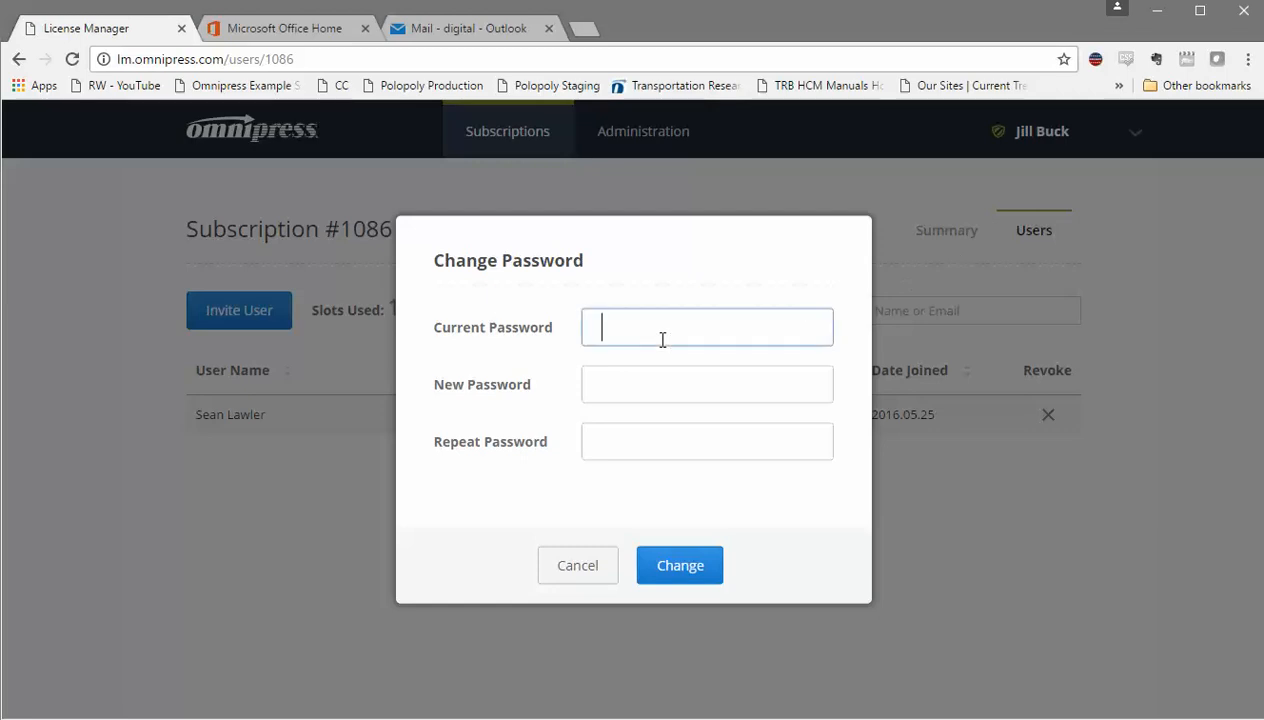
pyautogui.write('•••••')
pyautogui.click(638, 389)
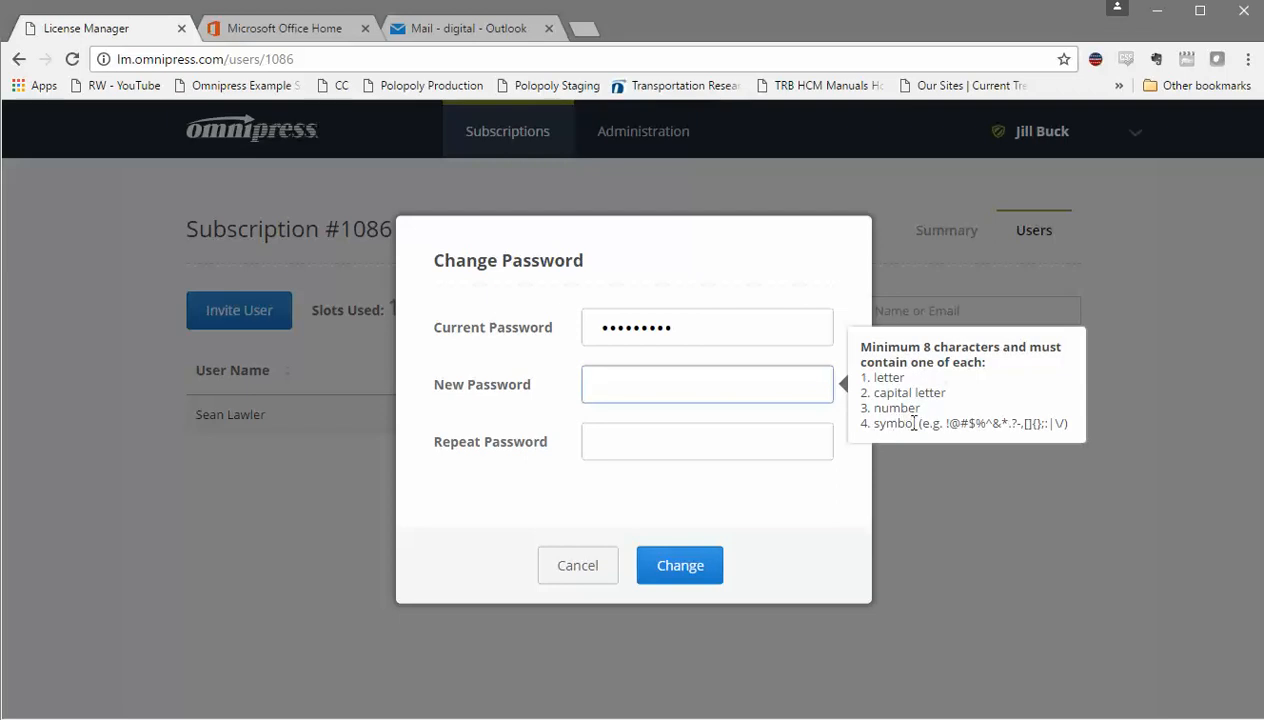
pyautogui.write('•••••••••')
pyautogui.press('Tab')
pyautogui.write('•••••••••')
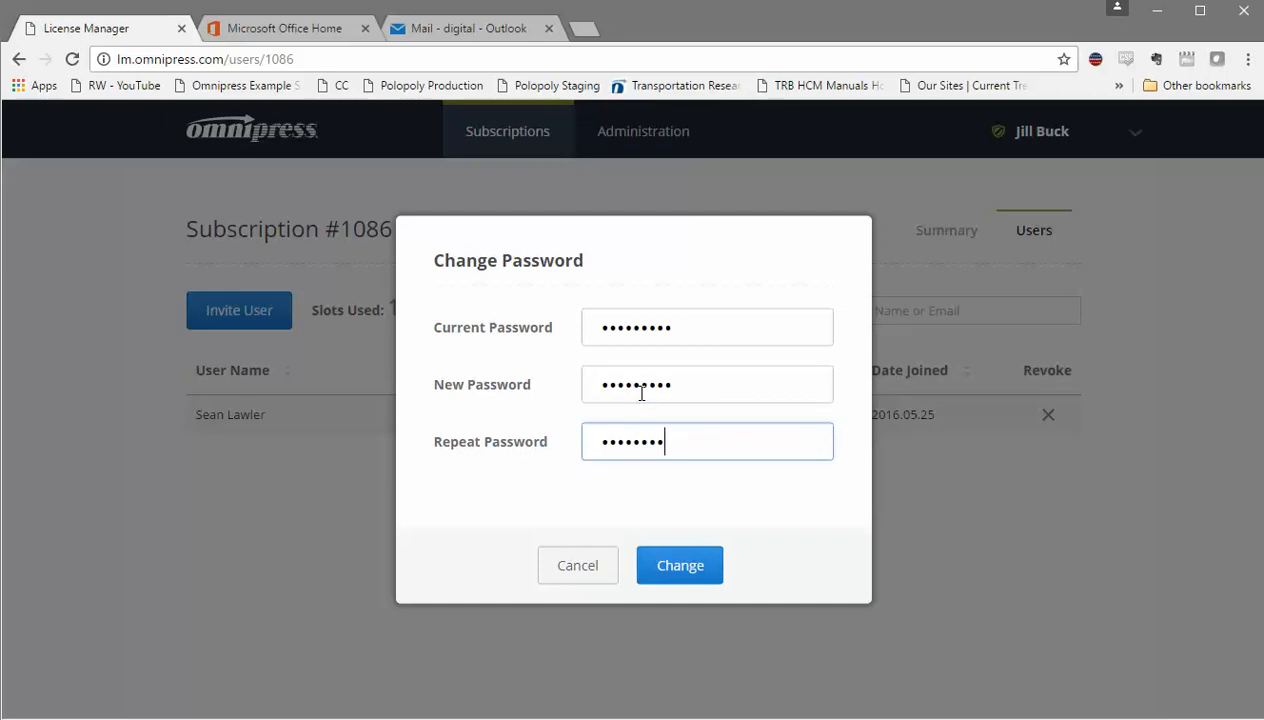